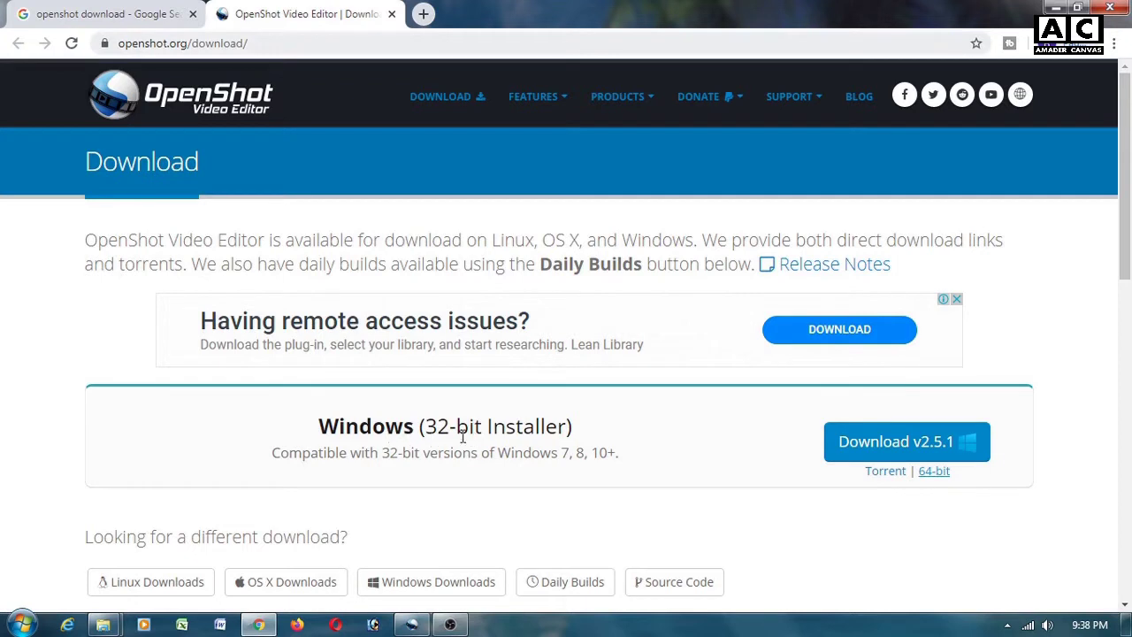
left_click_drag(426, 428, 740, 465)
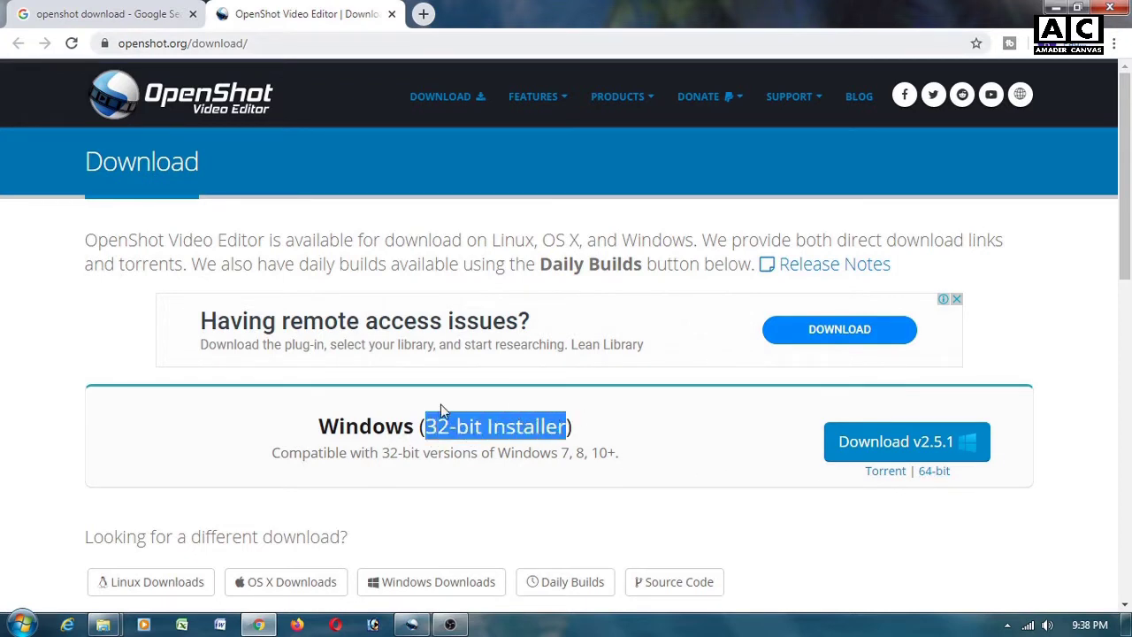
left_click(672, 437)
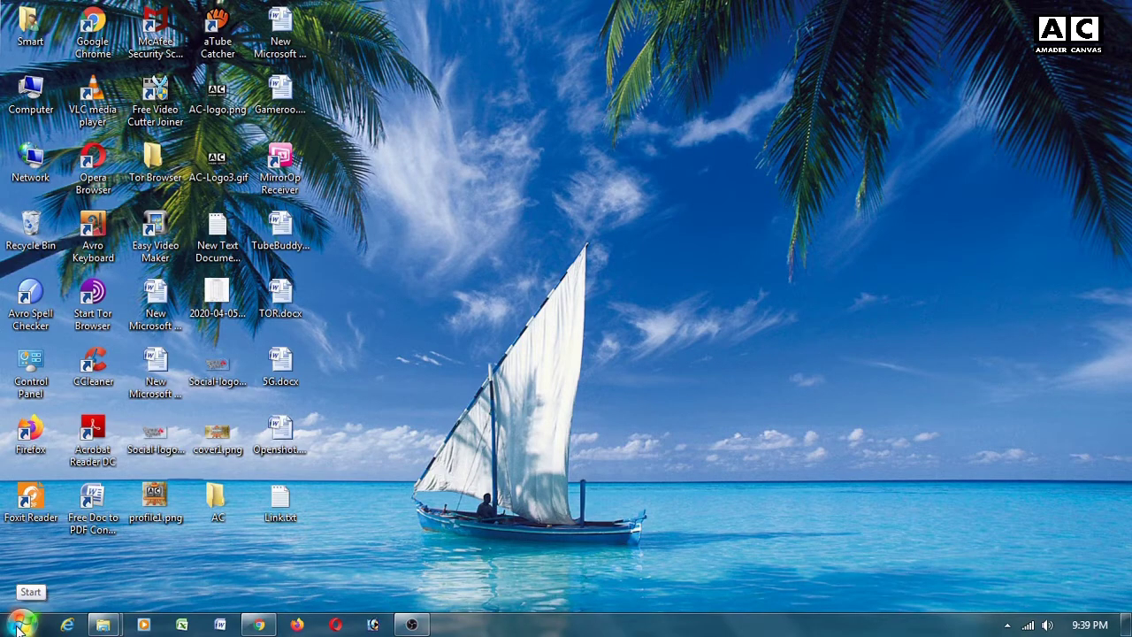
- Launch OpenShot Video Editor
left_click(19, 626)
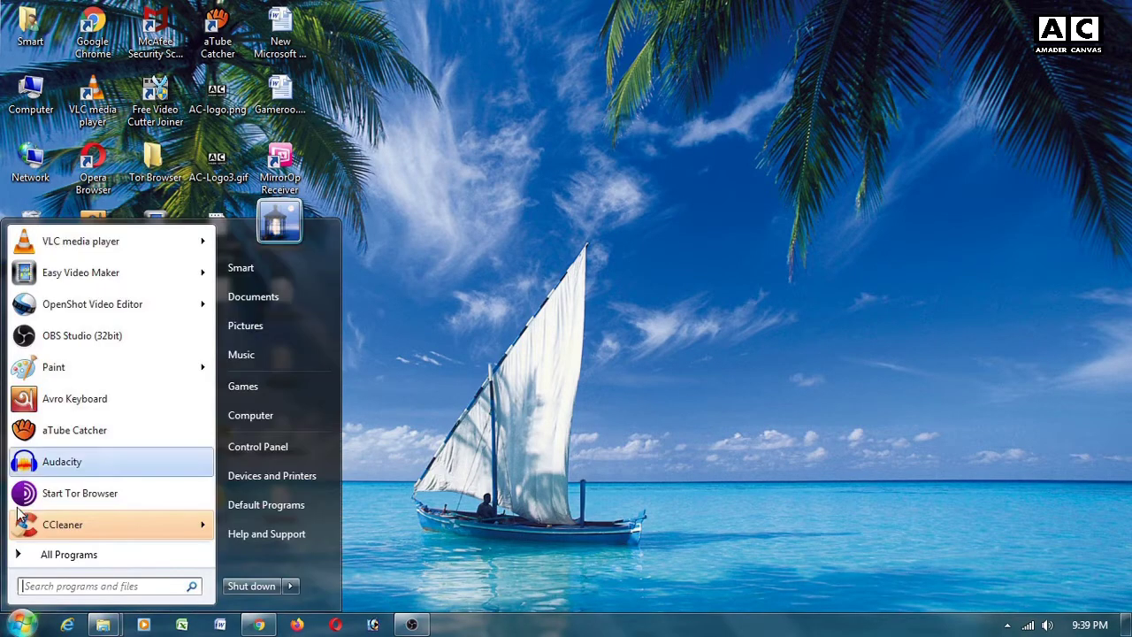
left_click(79, 305)
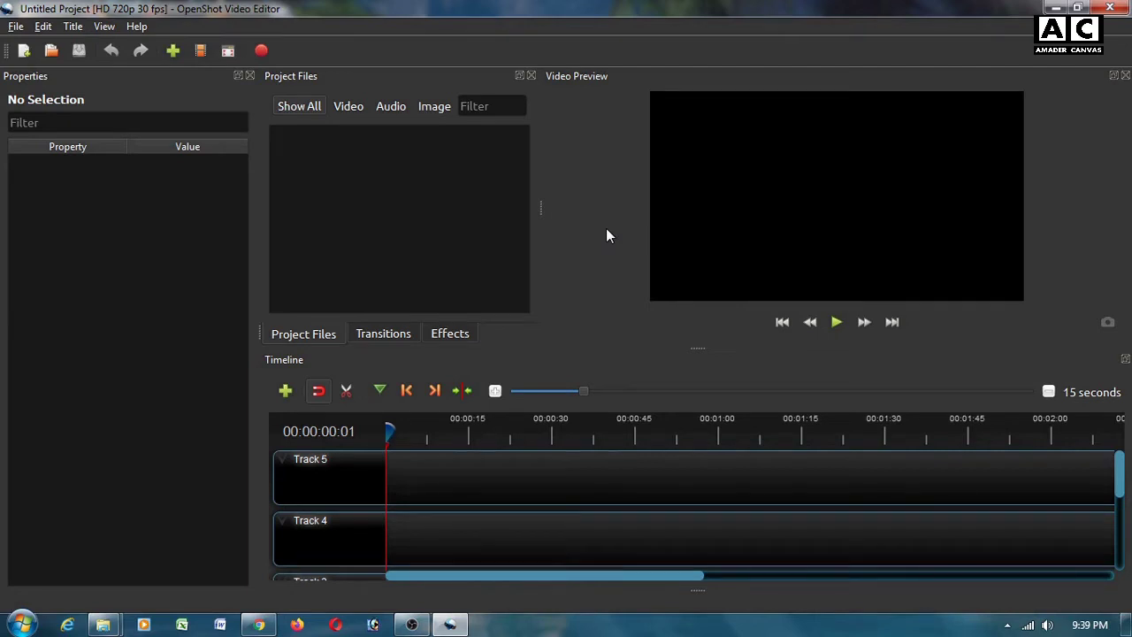
left_click(16, 27)
left_click(19, 33)
left_click(17, 28)
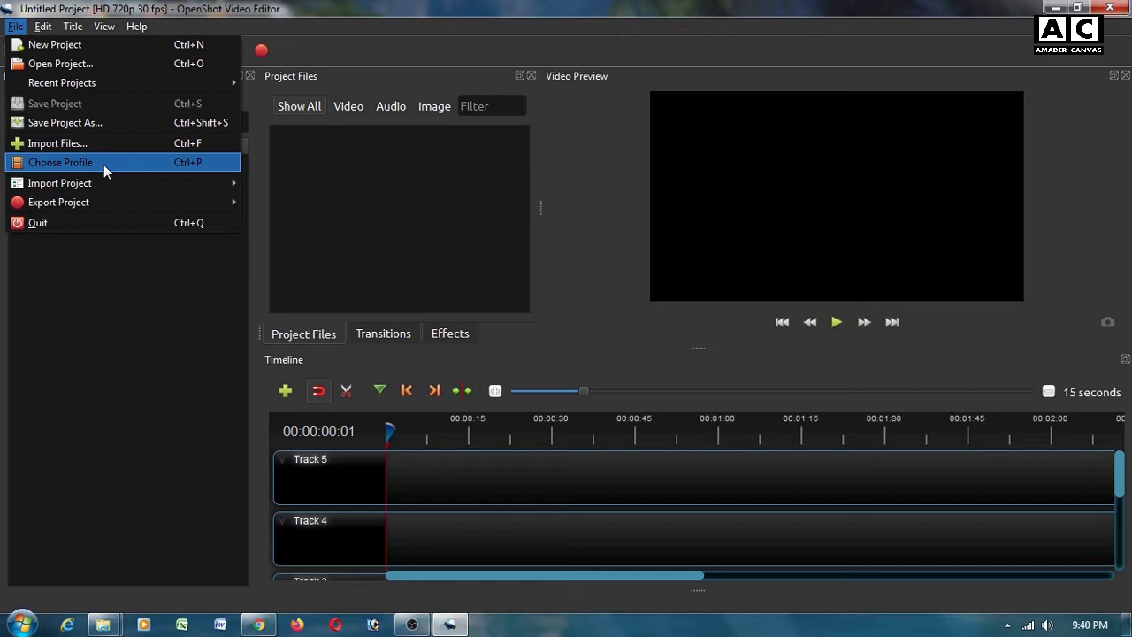
mouse_move(106, 189)
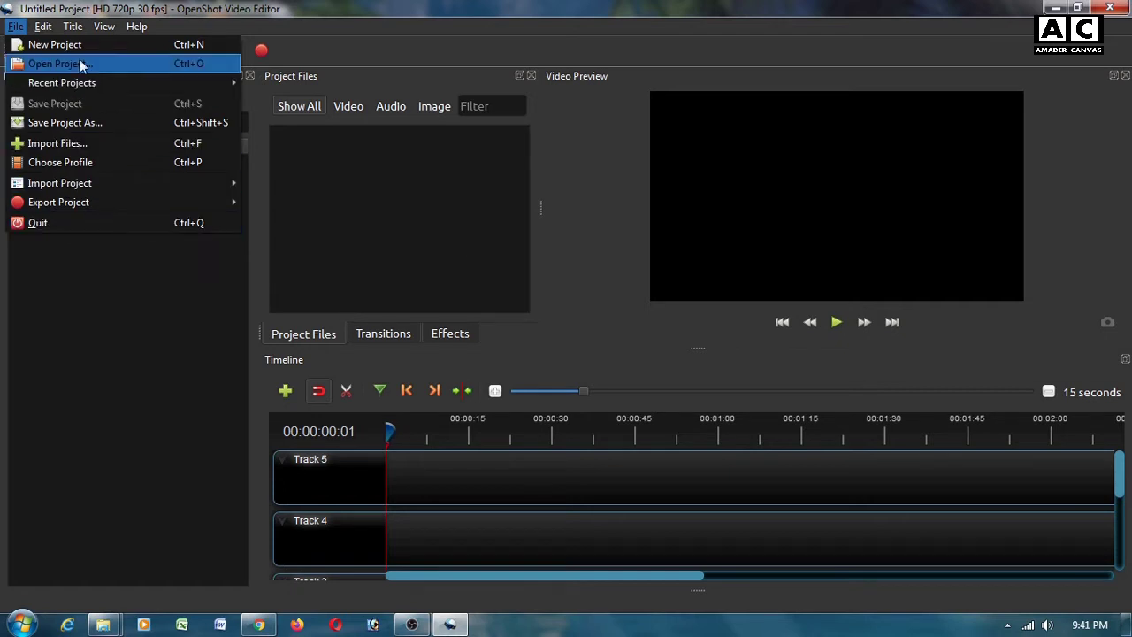
mouse_move(50, 32)
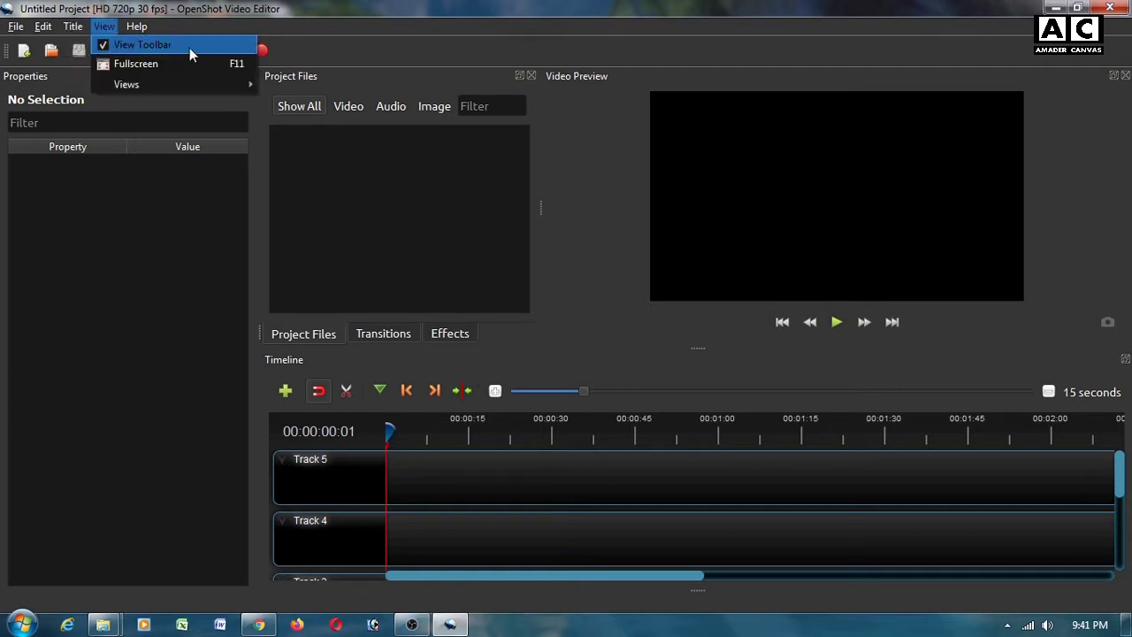
- Hide the main toolbar and show it again
left_click(100, 52)
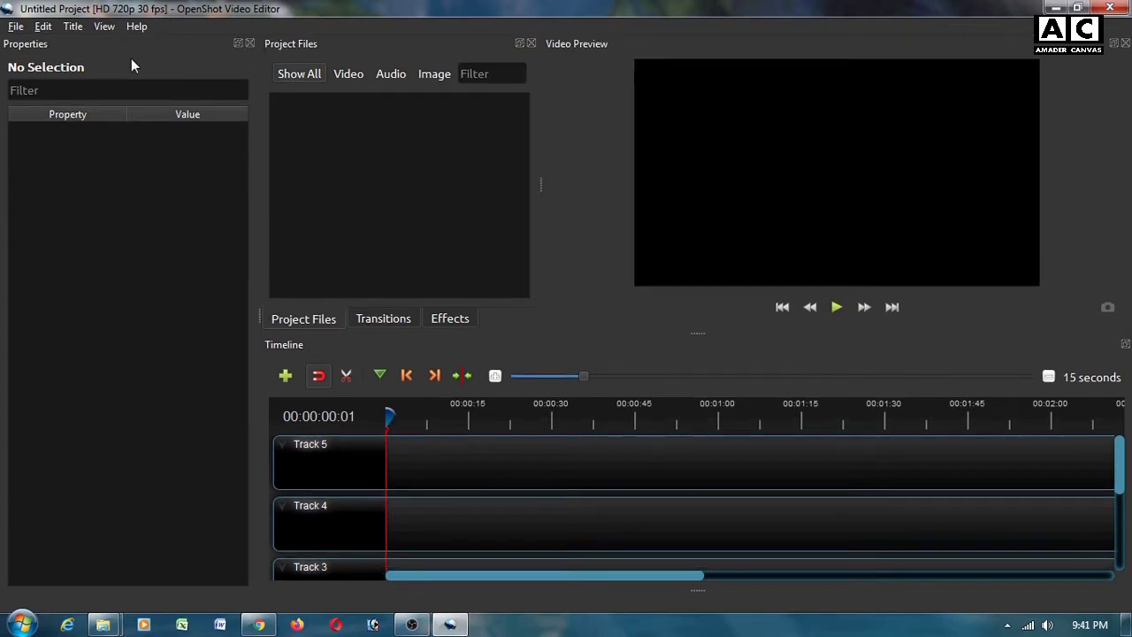
left_click(107, 28)
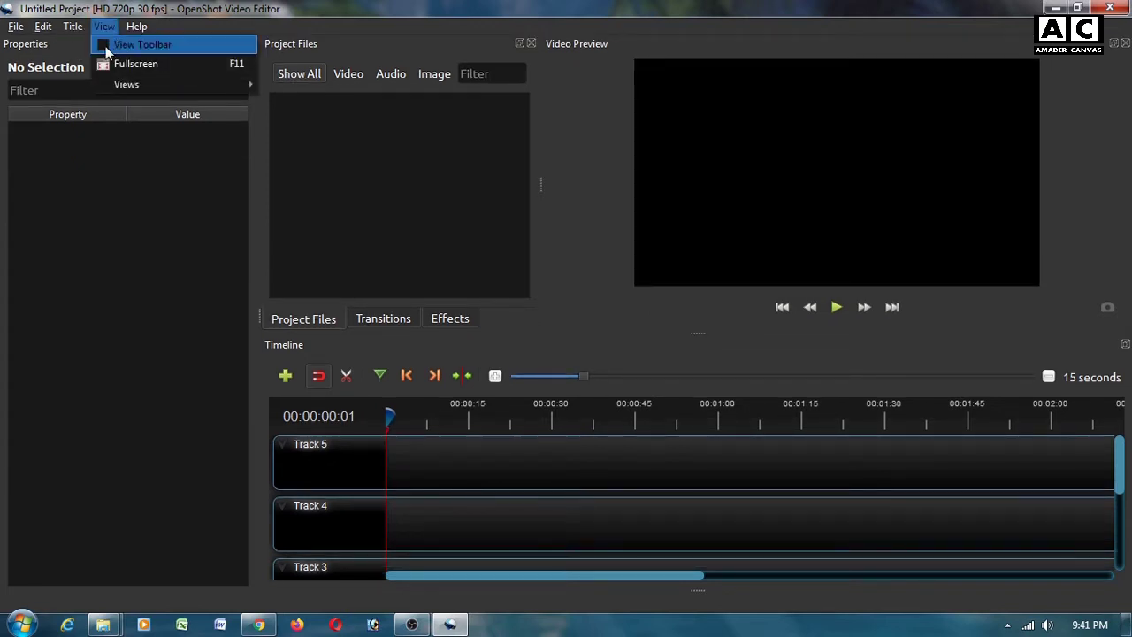
left_click(105, 49)
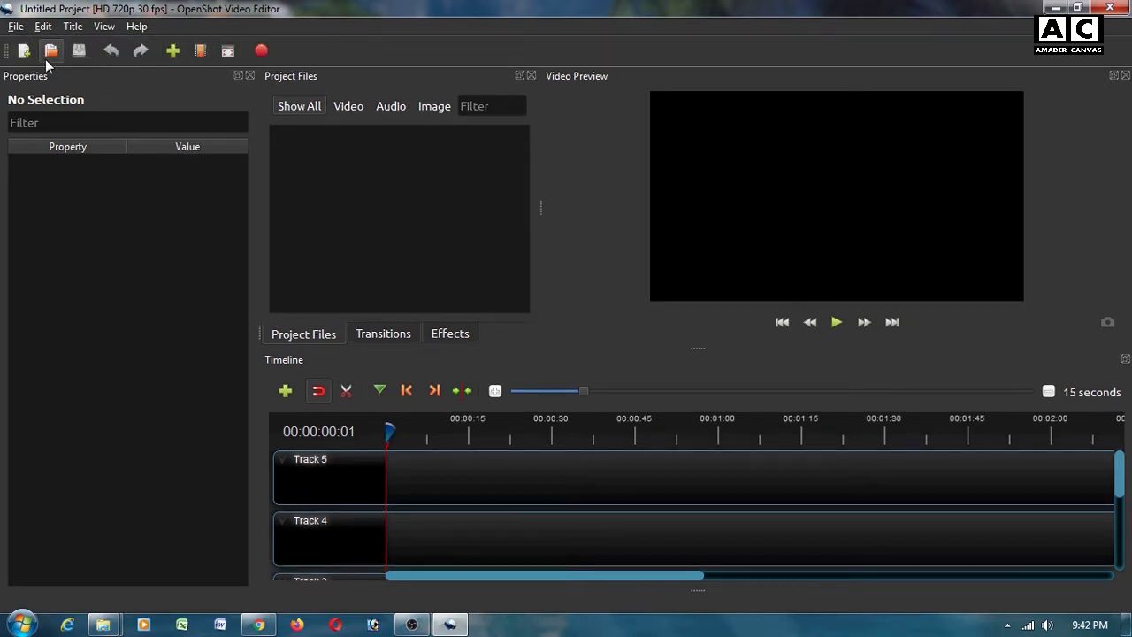
left_click(137, 27)
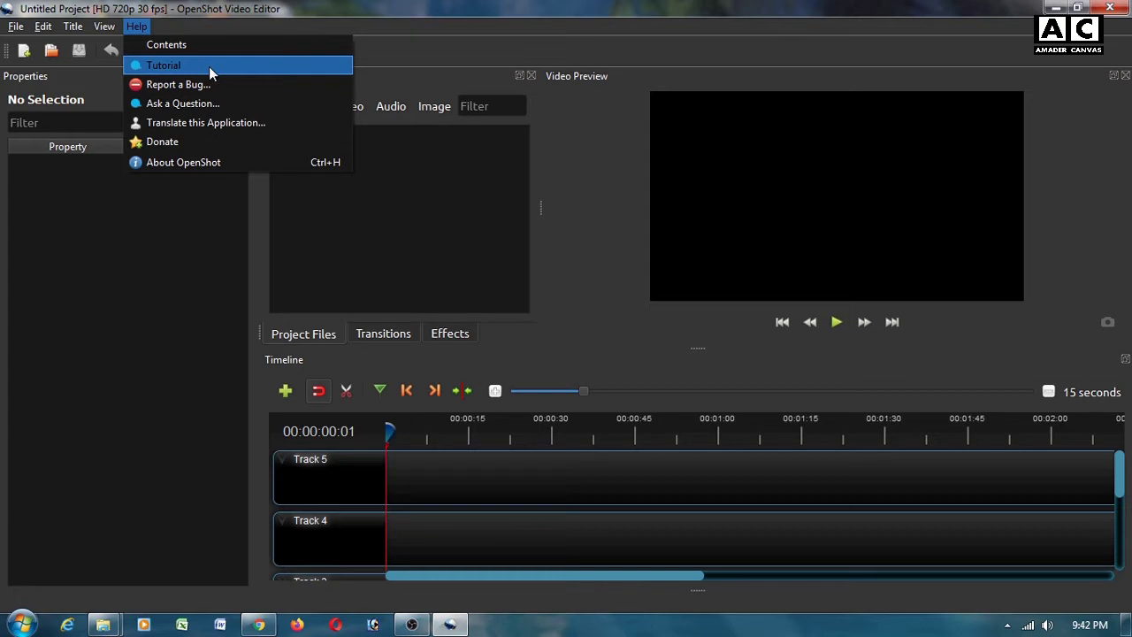
left_click(242, 26)
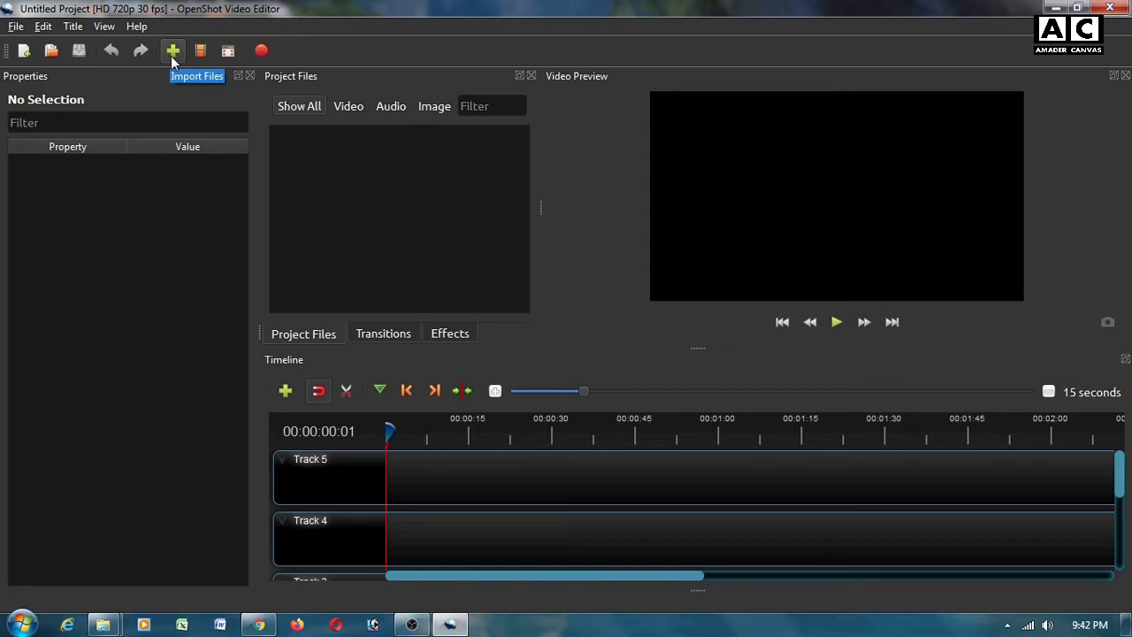
left_click(16, 25)
mouse_move(136, 26)
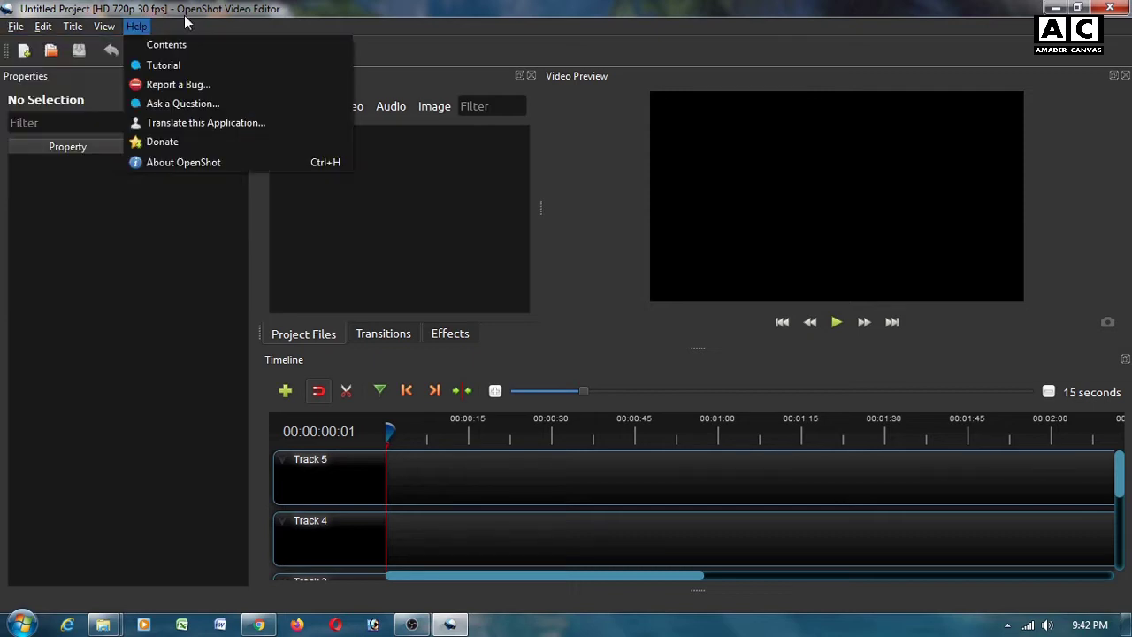
left_click(384, 27)
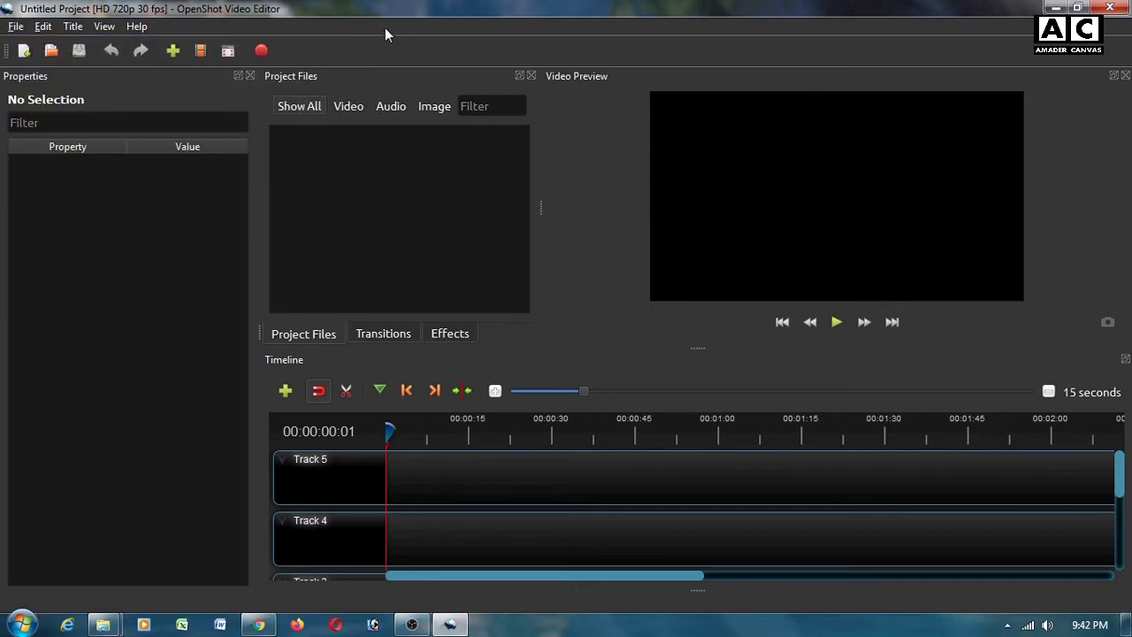
- Switch the editor to fullscreen and look over the timeline's tracks and time scale
left_click(229, 51)
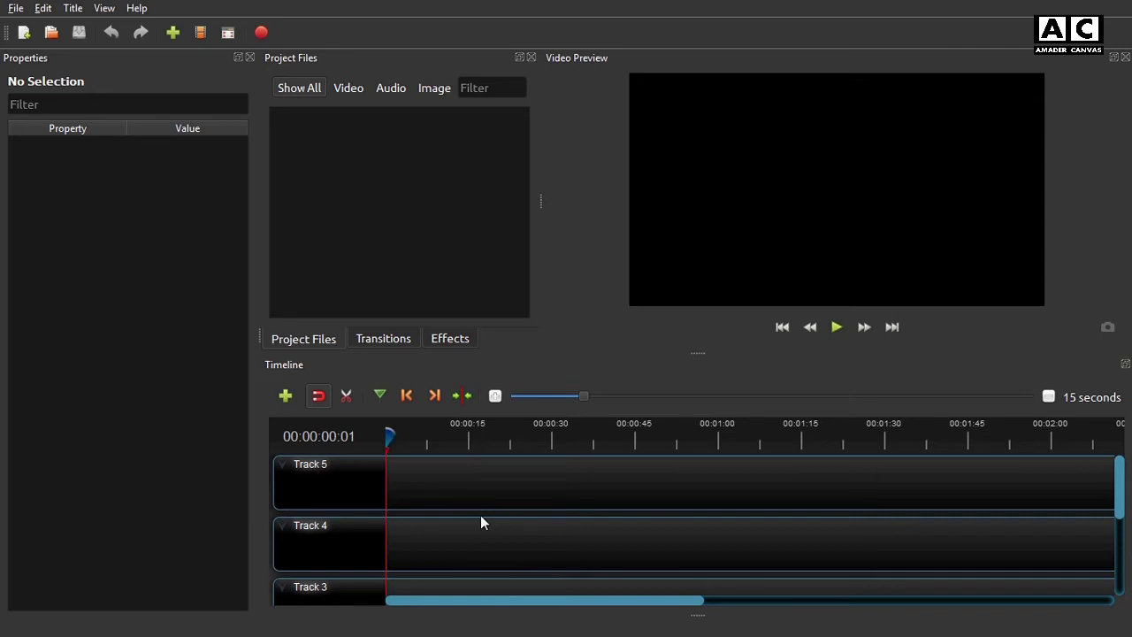
scroll(480, 518, "down", 3)
scroll(478, 529, "up", 3)
scroll(473, 519, "down", 3)
scroll(473, 519, "up", 3)
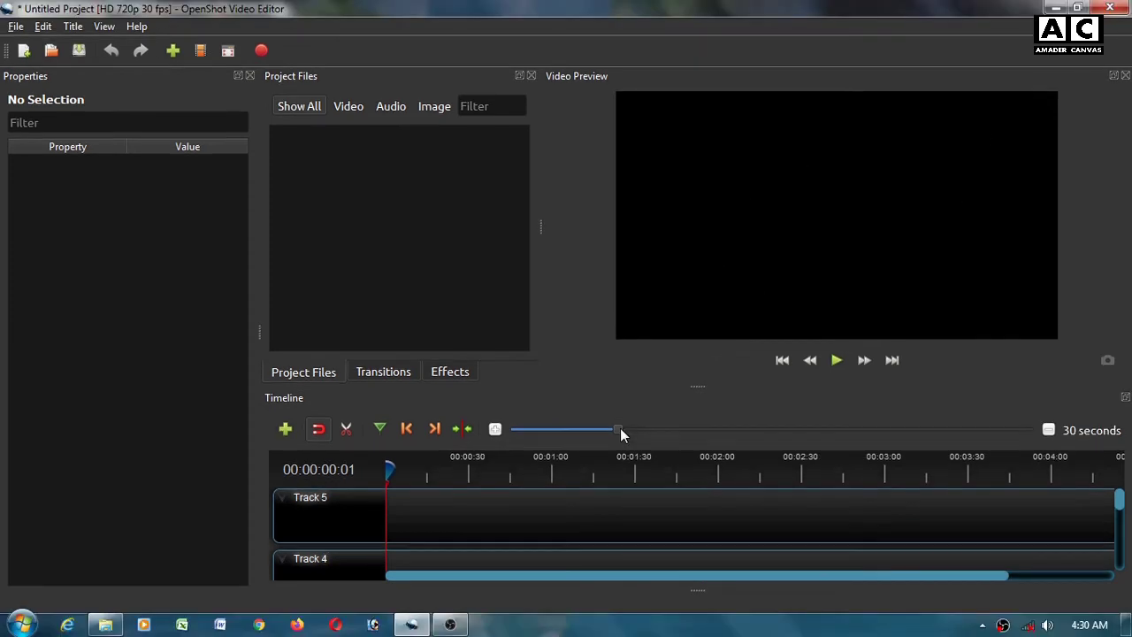
left_click_drag(620, 428, 643, 426)
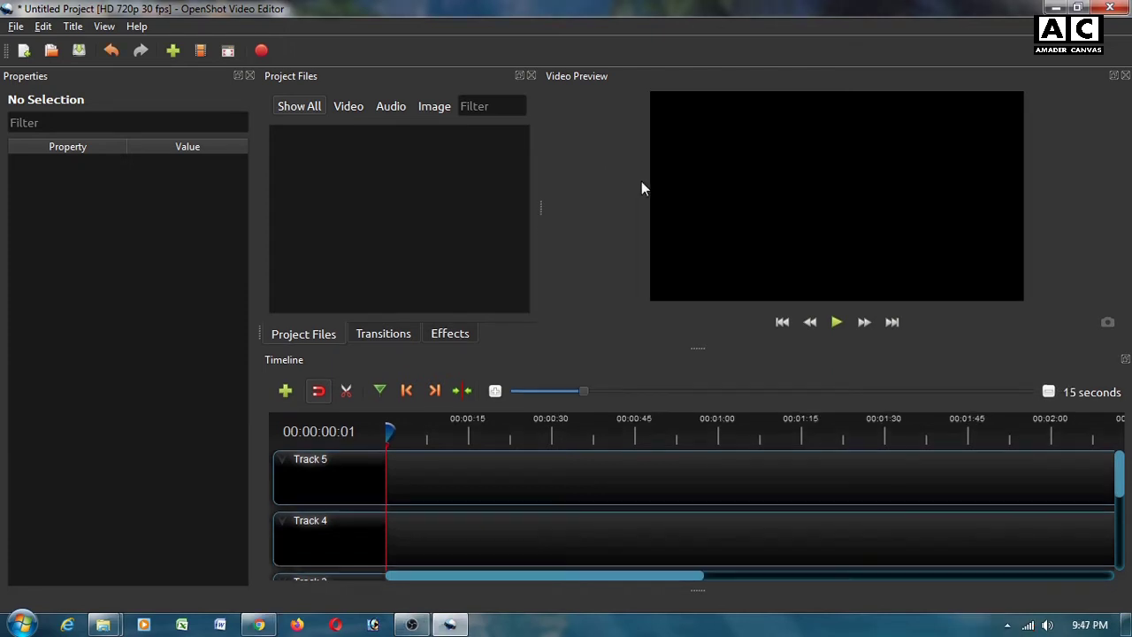
- Import the music file, 1.png, 2.png and Rain On A Window Water Drops.mp4, declining to import the images as image sequences
left_click(173, 53)
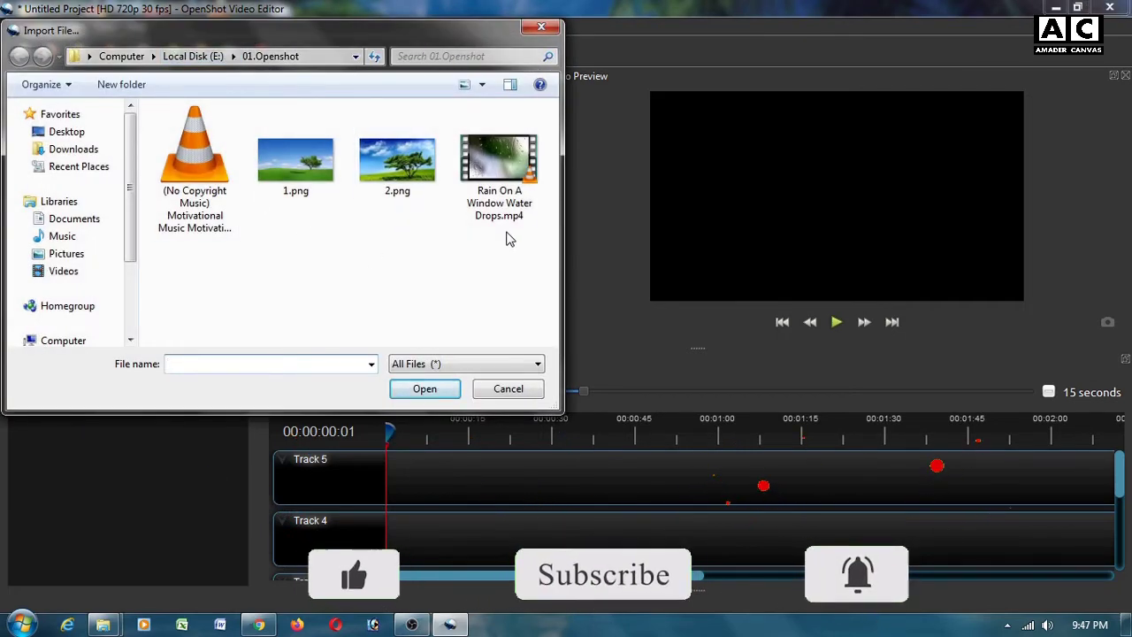
left_click_drag(534, 257, 179, 118)
left_click(423, 391)
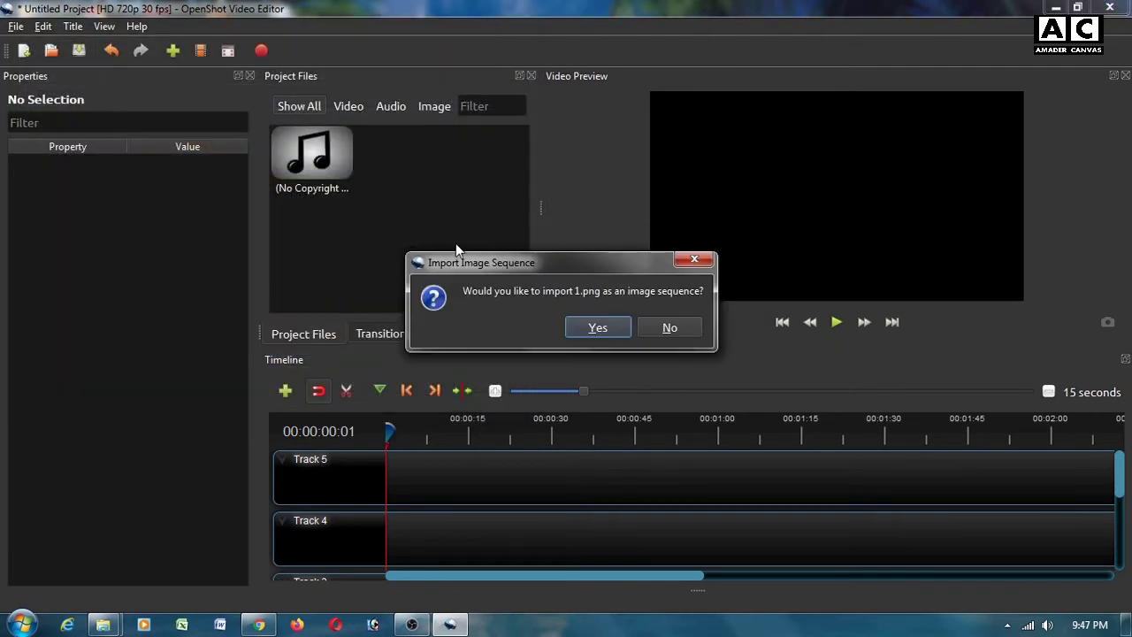
left_click(665, 329)
left_click(667, 329)
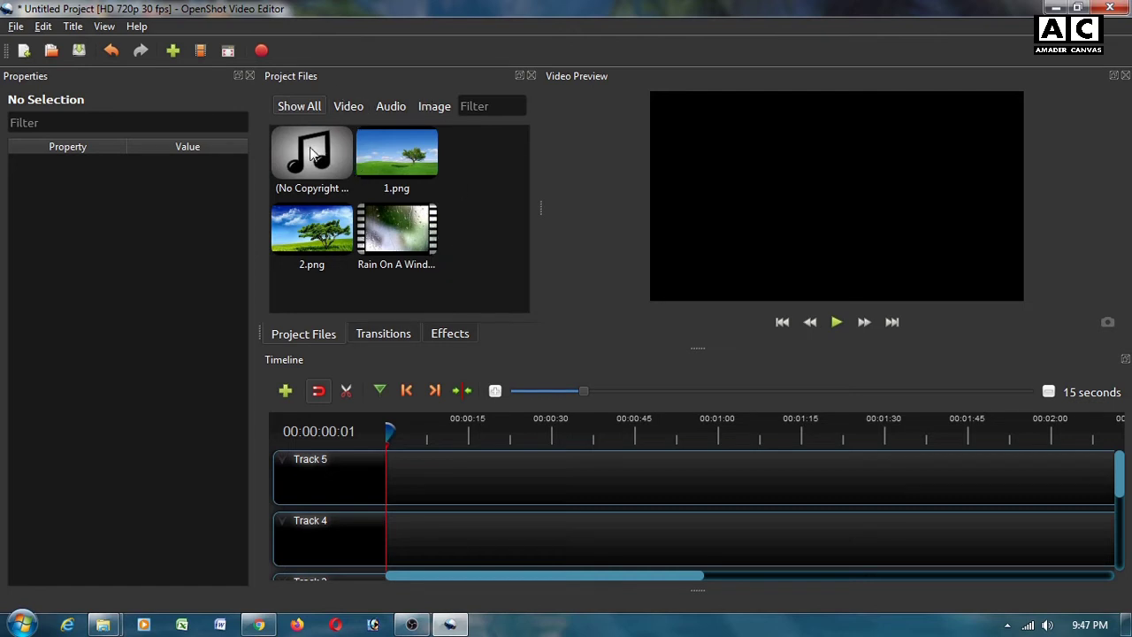
- Filter the project files by video, audio and image in turn, and show all of them again
left_click(310, 107)
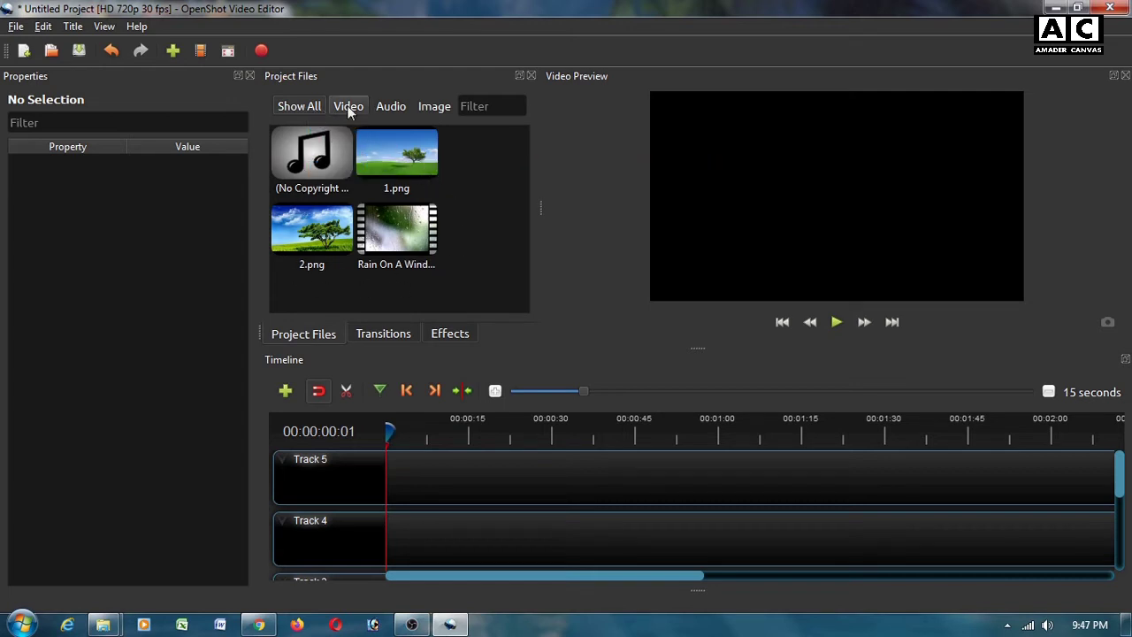
left_click(349, 107)
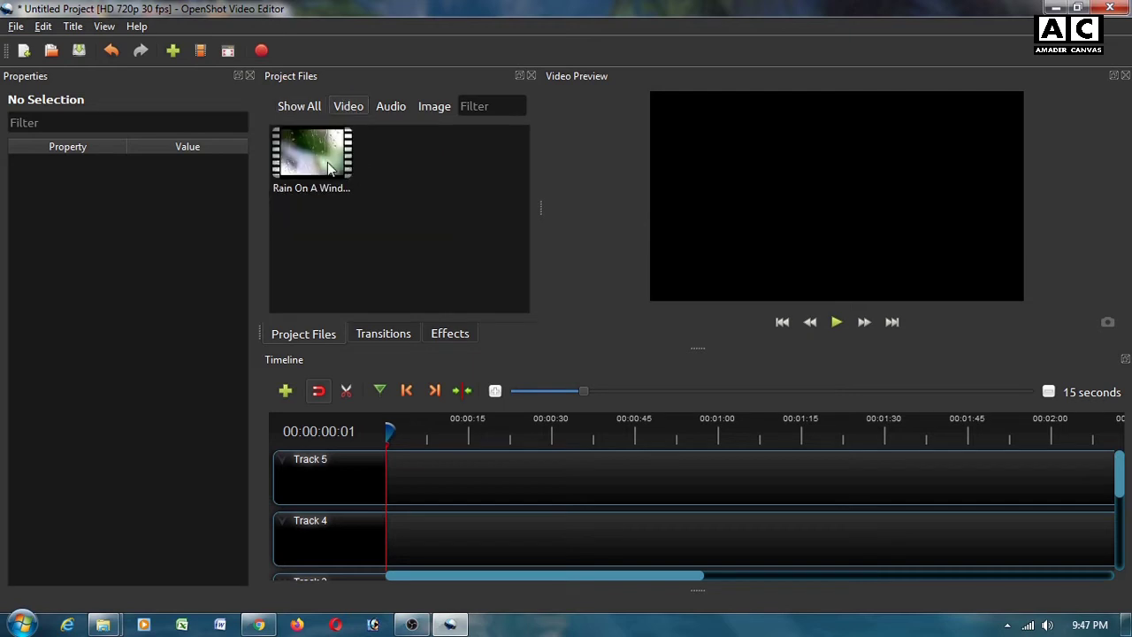
left_click(384, 112)
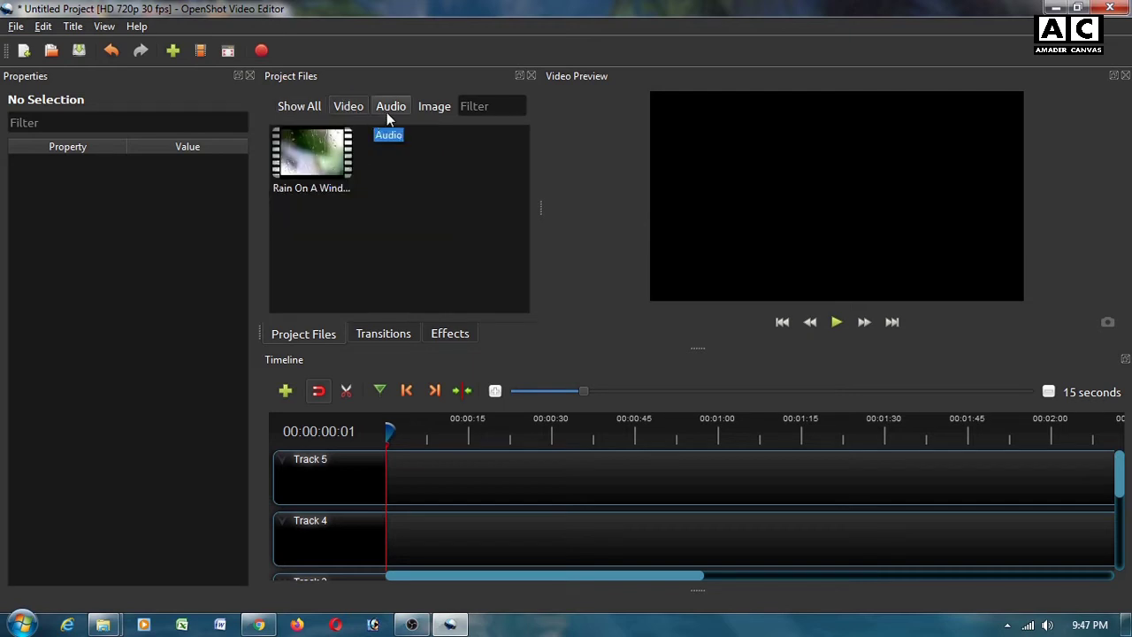
left_click(393, 109)
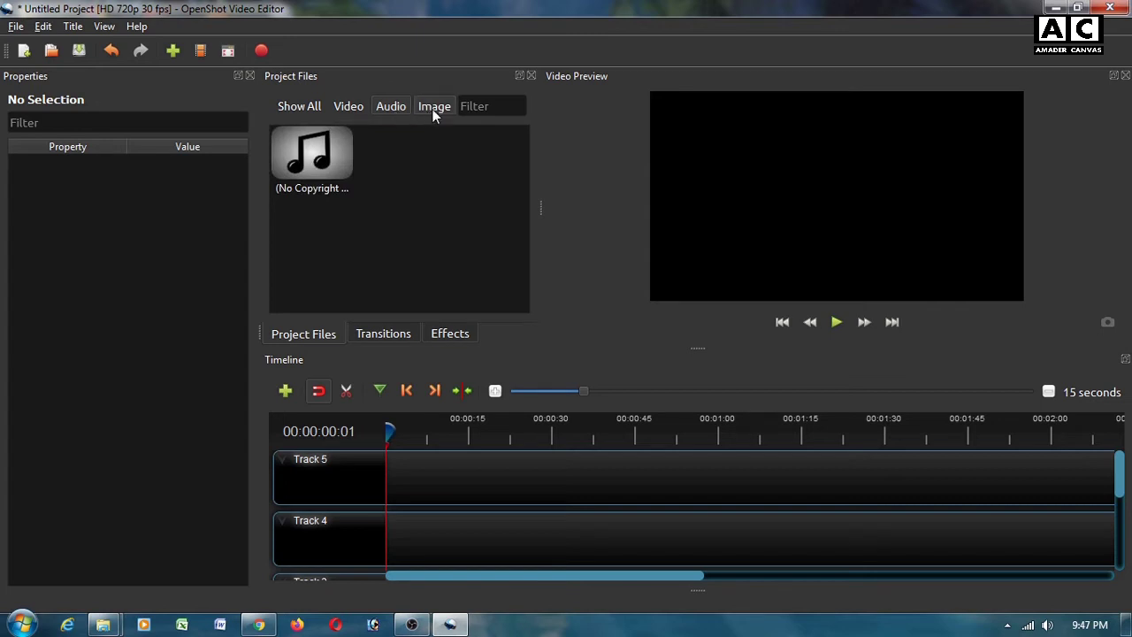
left_click(433, 114)
left_click(299, 107)
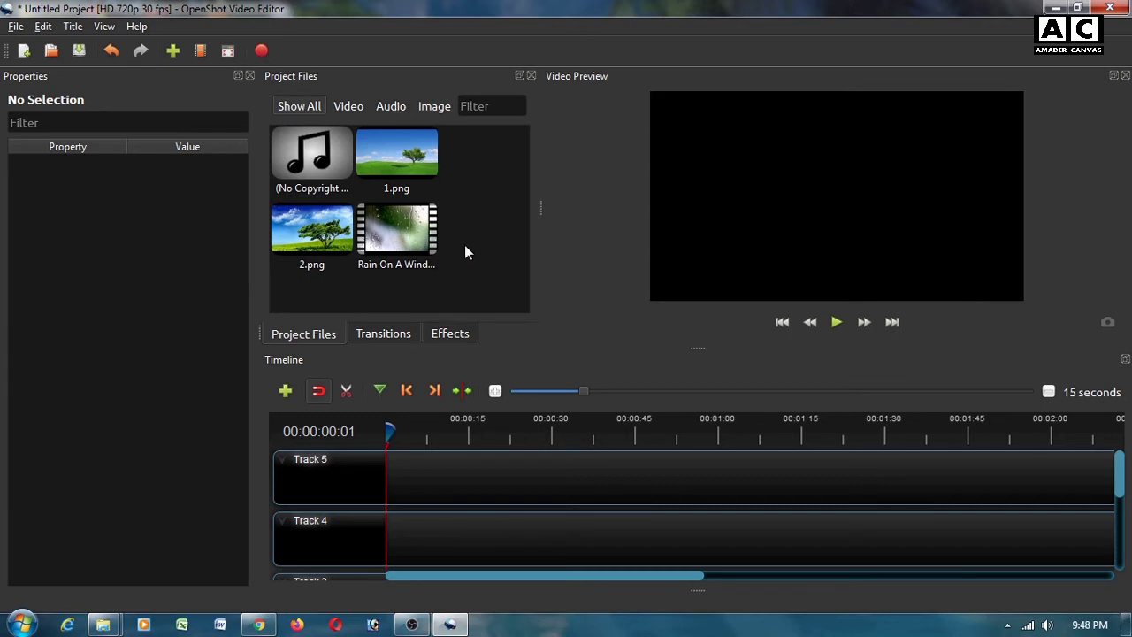
- Place 1.png at the very start of Track 2 and 2.png directly after it
left_click(407, 157)
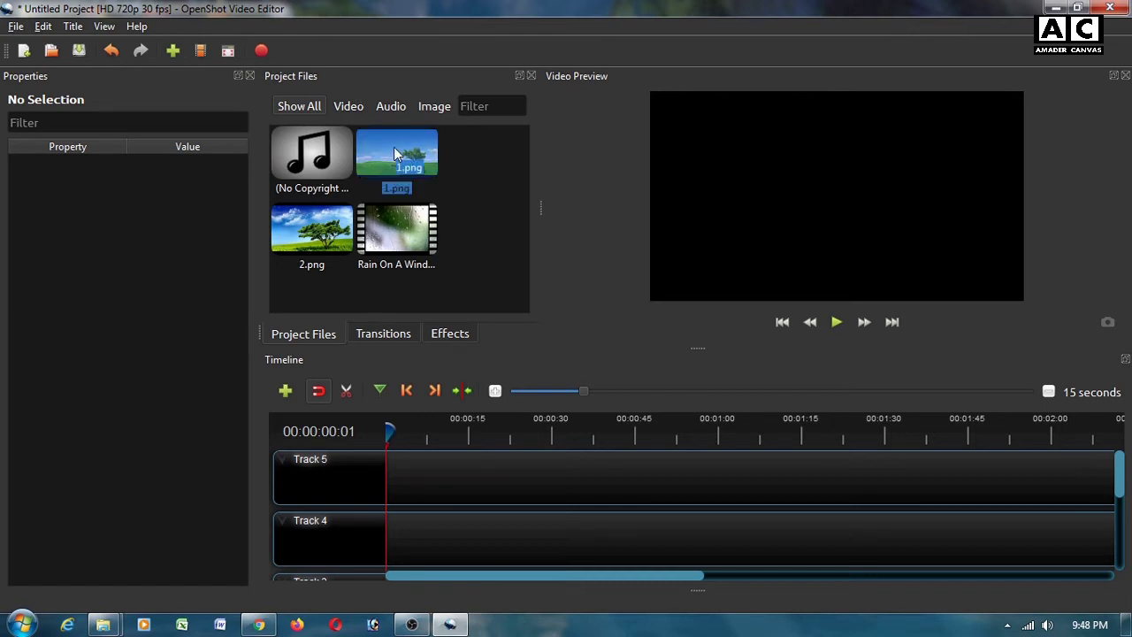
scroll(522, 497, "down", 3)
left_click_drag(403, 152, 489, 440)
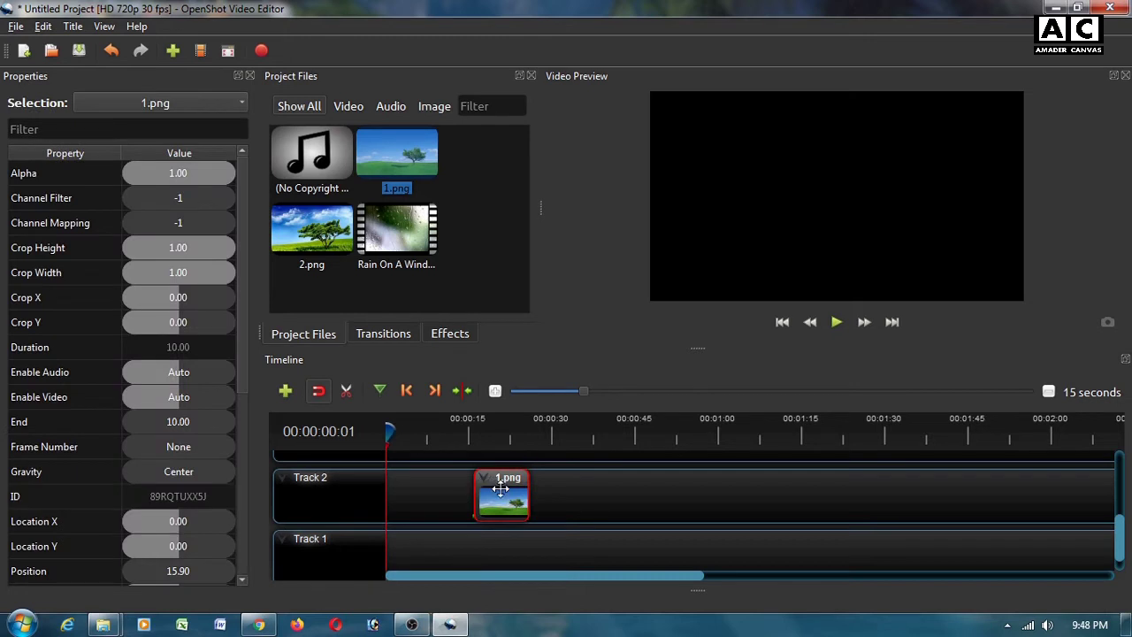
left_click_drag(500, 490, 414, 490)
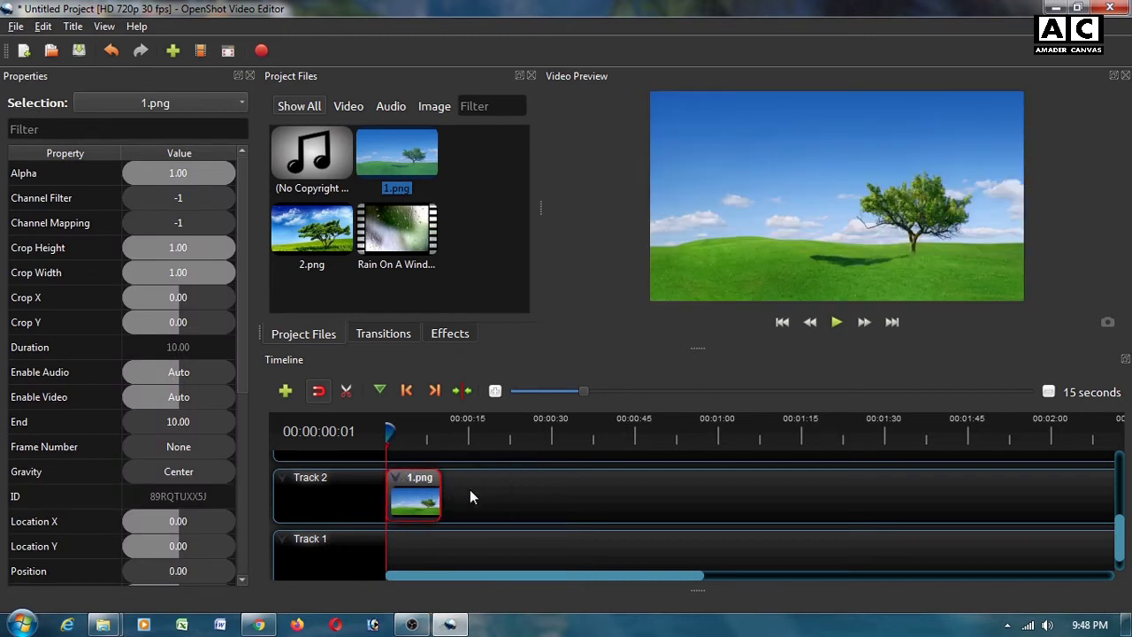
left_click_drag(310, 230, 474, 496)
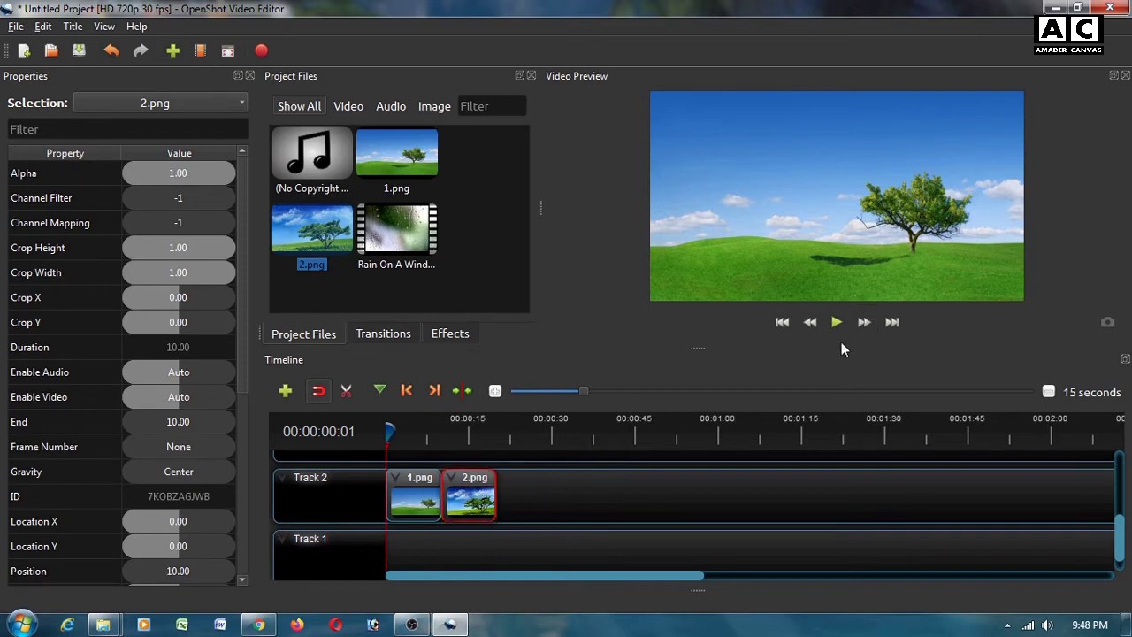
- Play the two images in an enlarged video preview, pause playback and shrink the preview again
left_click_drag(695, 351, 696, 406)
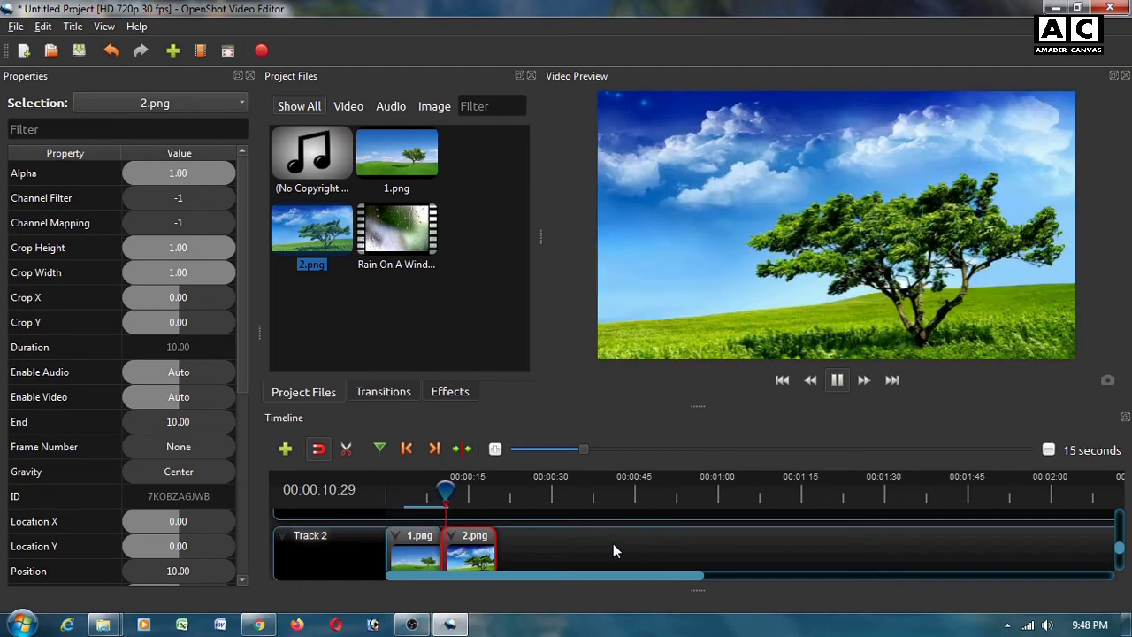
left_click(836, 379)
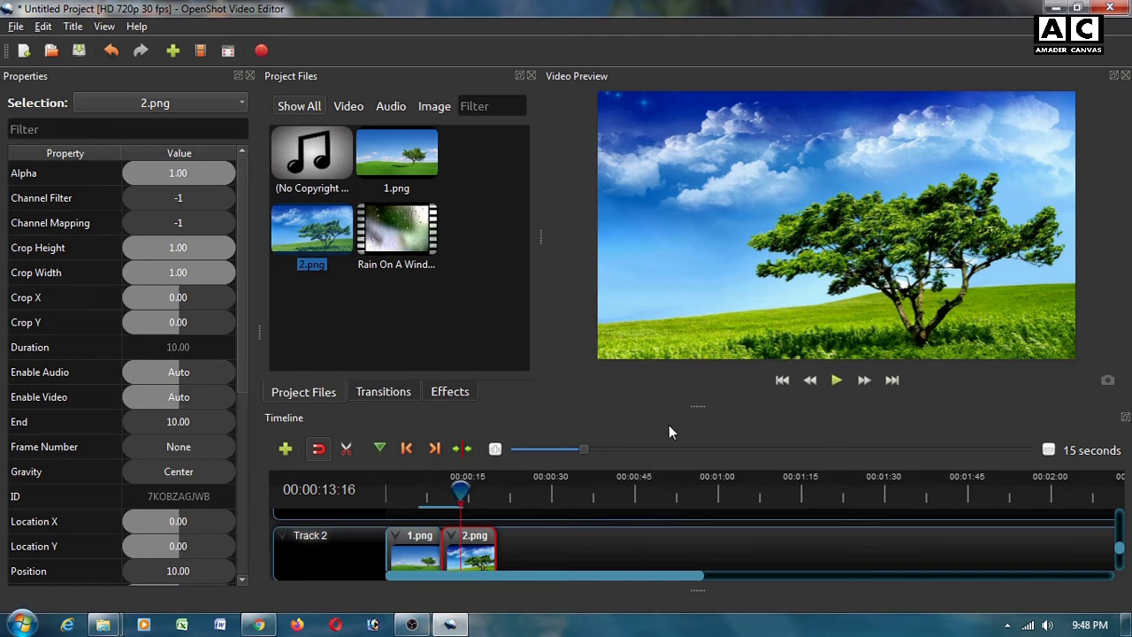
left_click_drag(695, 407, 707, 325)
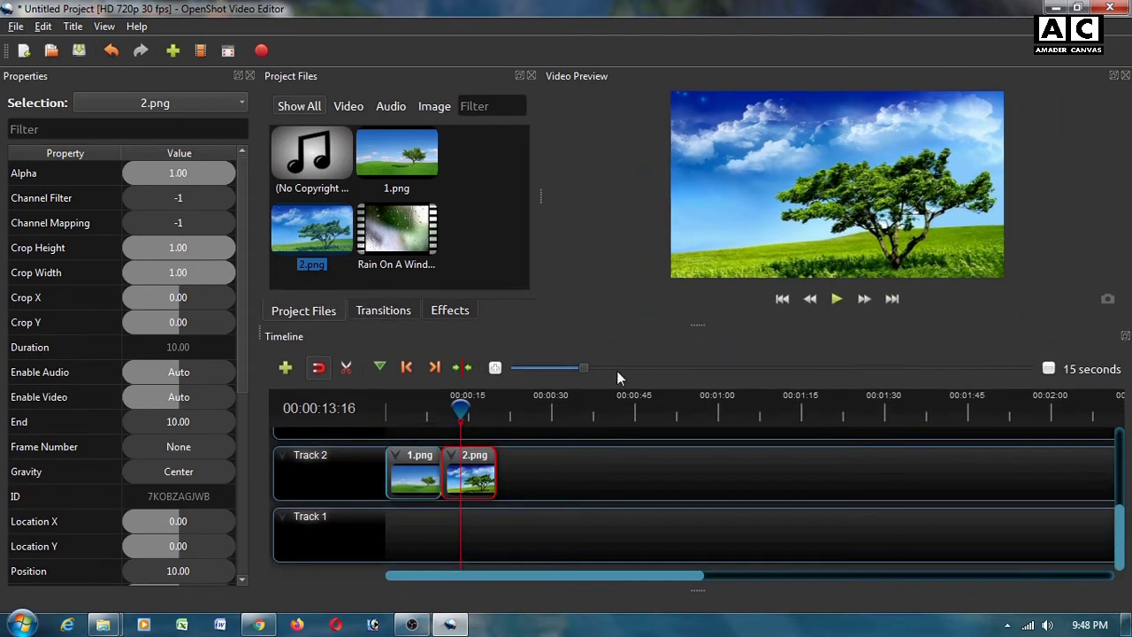
- Place the music file at the start of Track 1 and play the project from the beginning
left_click_drag(315, 146, 525, 546)
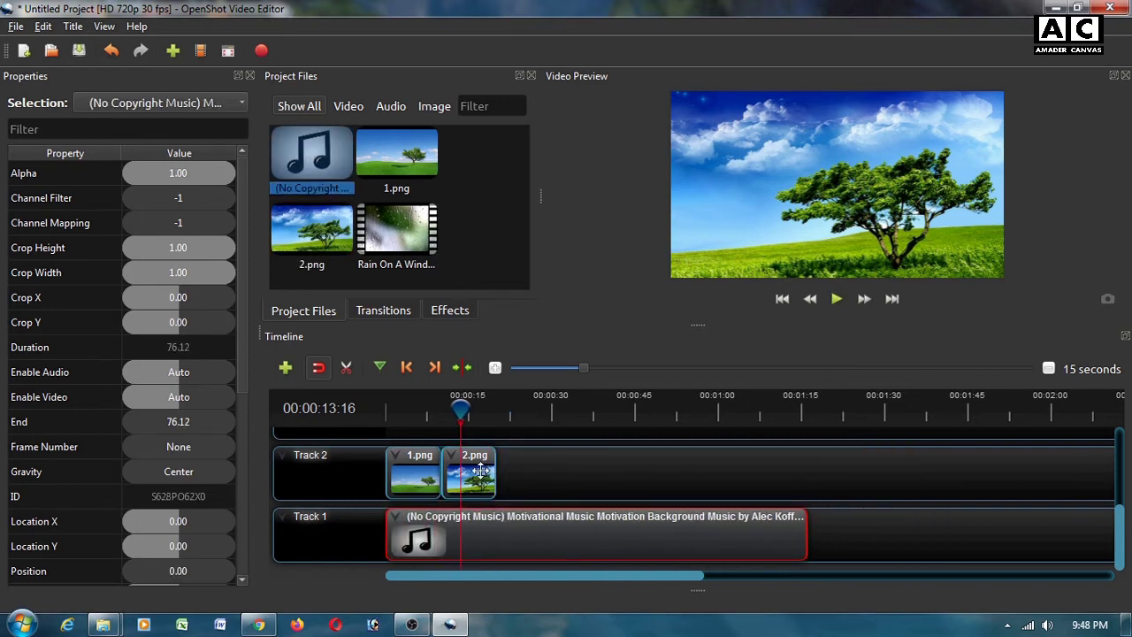
left_click(778, 300)
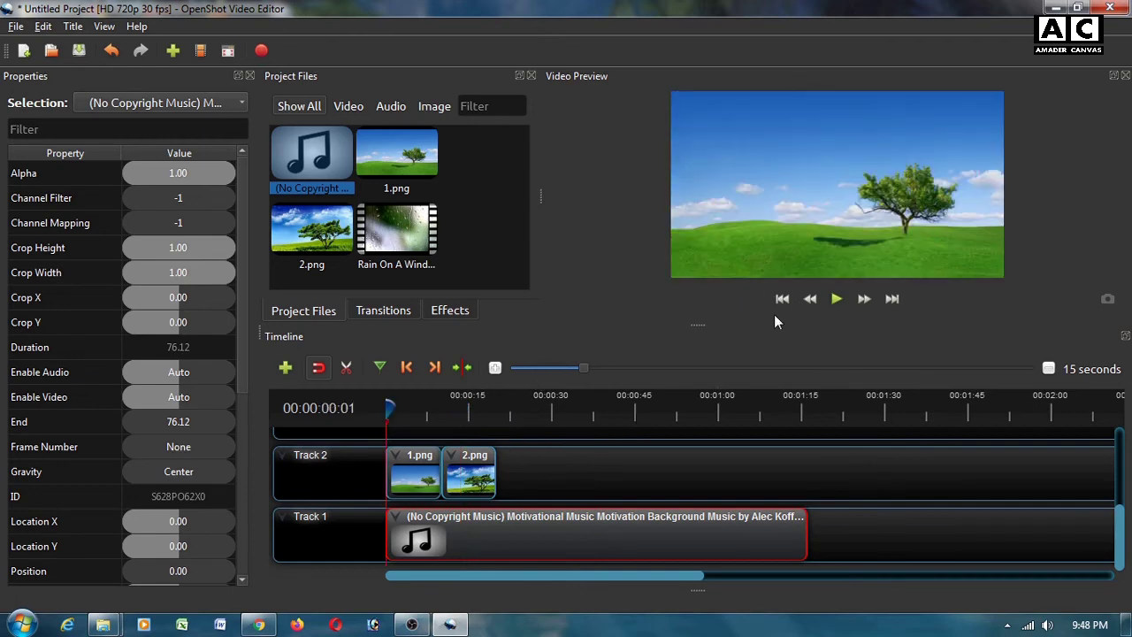
left_click(833, 304)
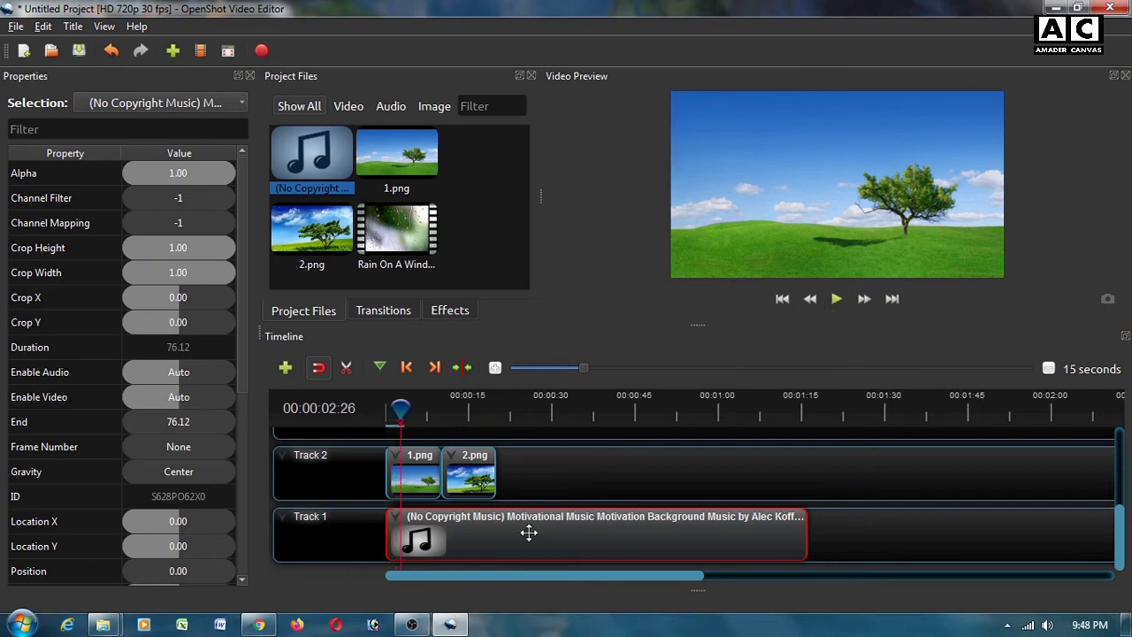
- Set the volume of the entire music clip on Track 1 to 20%
right_click(622, 540)
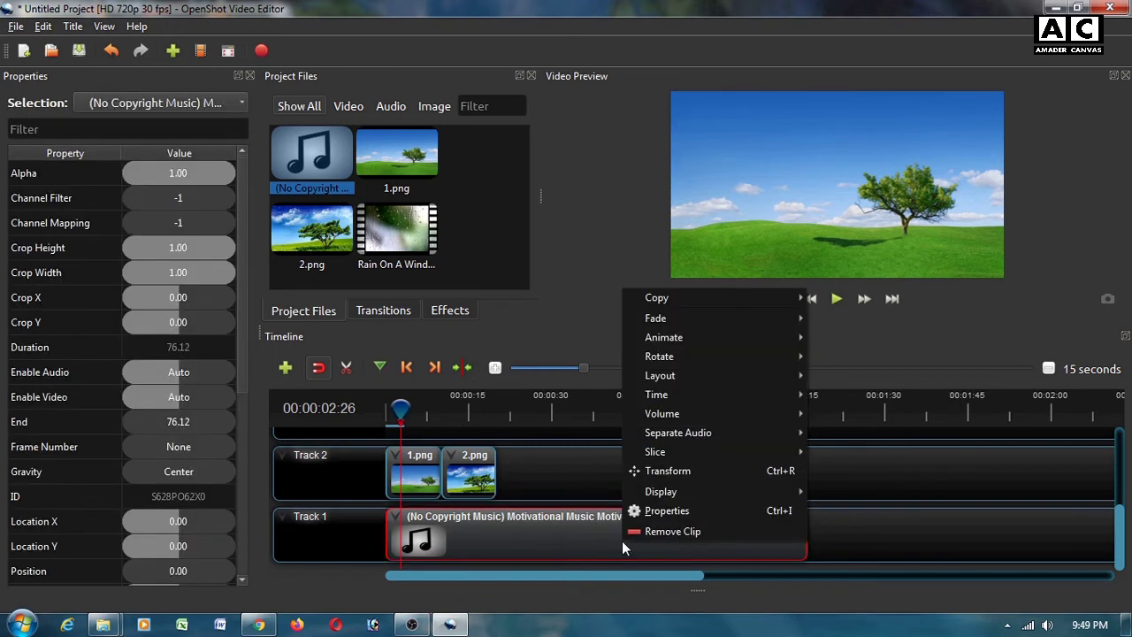
mouse_move(668, 297)
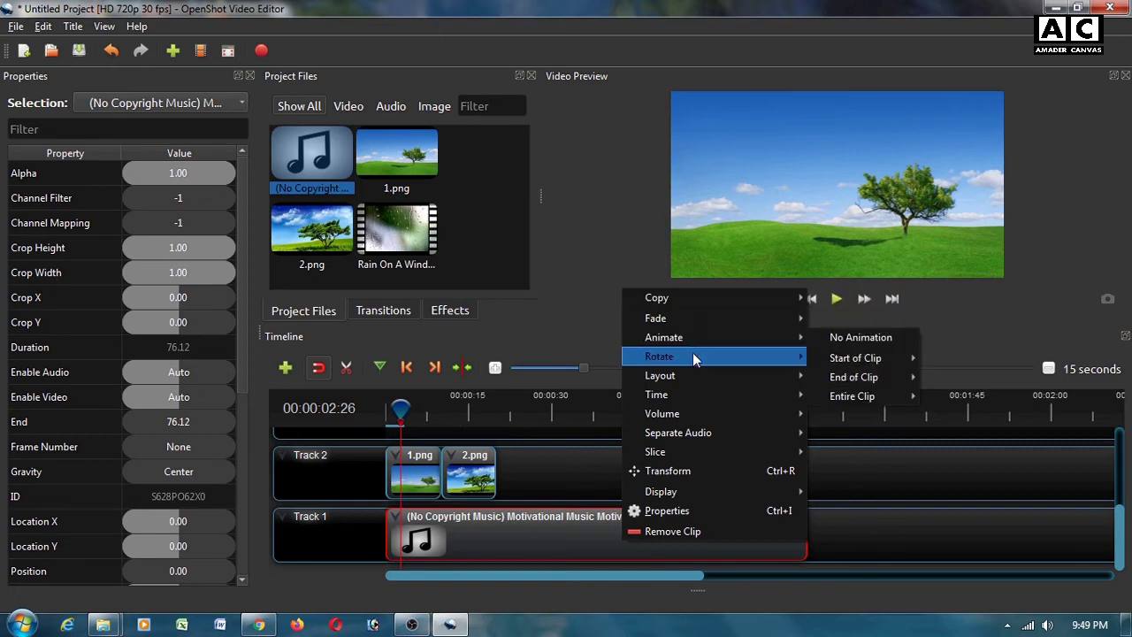
mouse_move(695, 414)
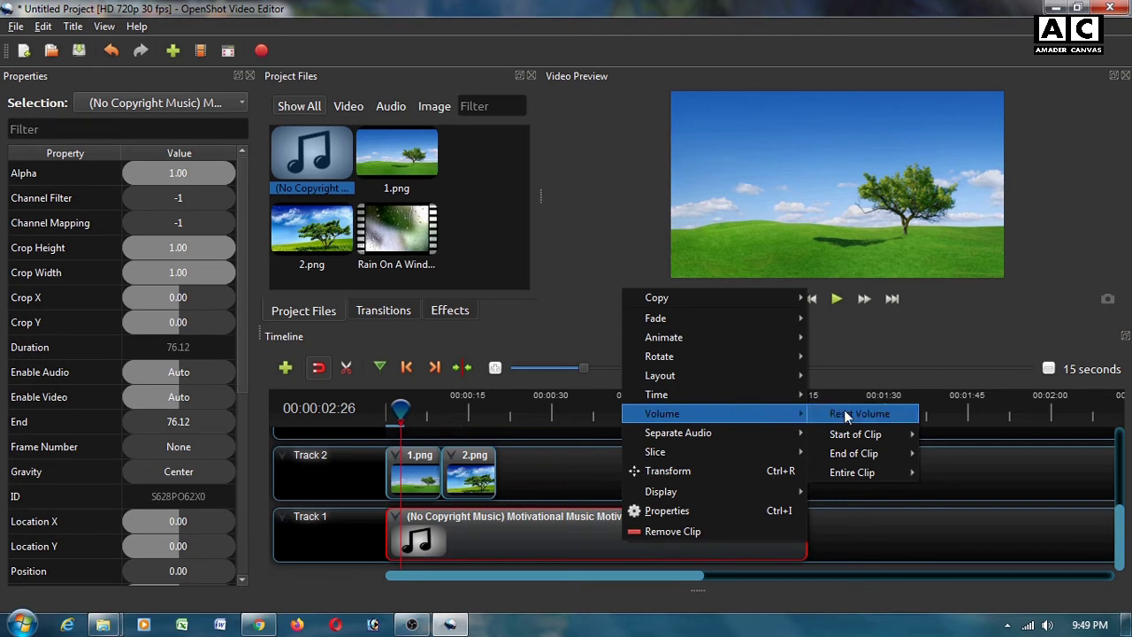
mouse_move(856, 433)
mouse_move(865, 474)
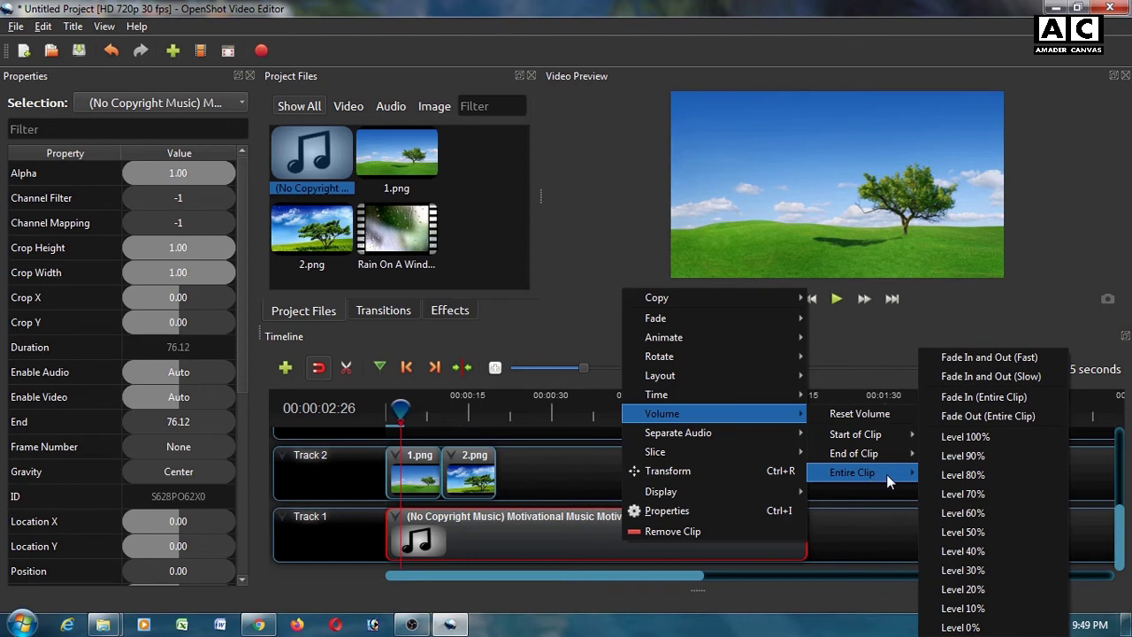
left_click(1001, 589)
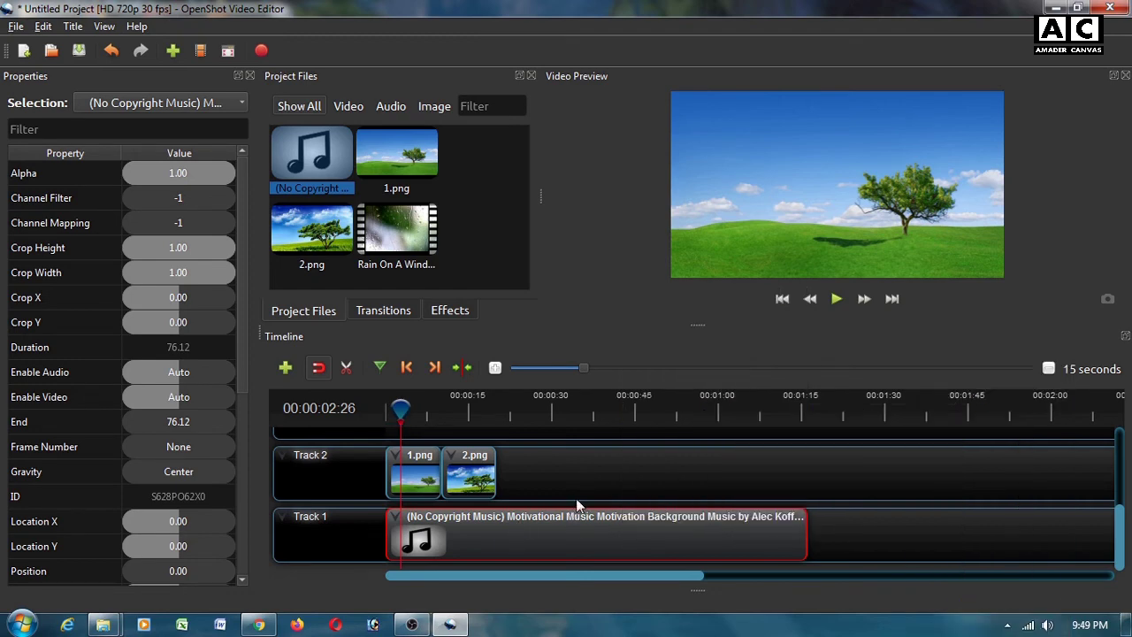
right_click(418, 474)
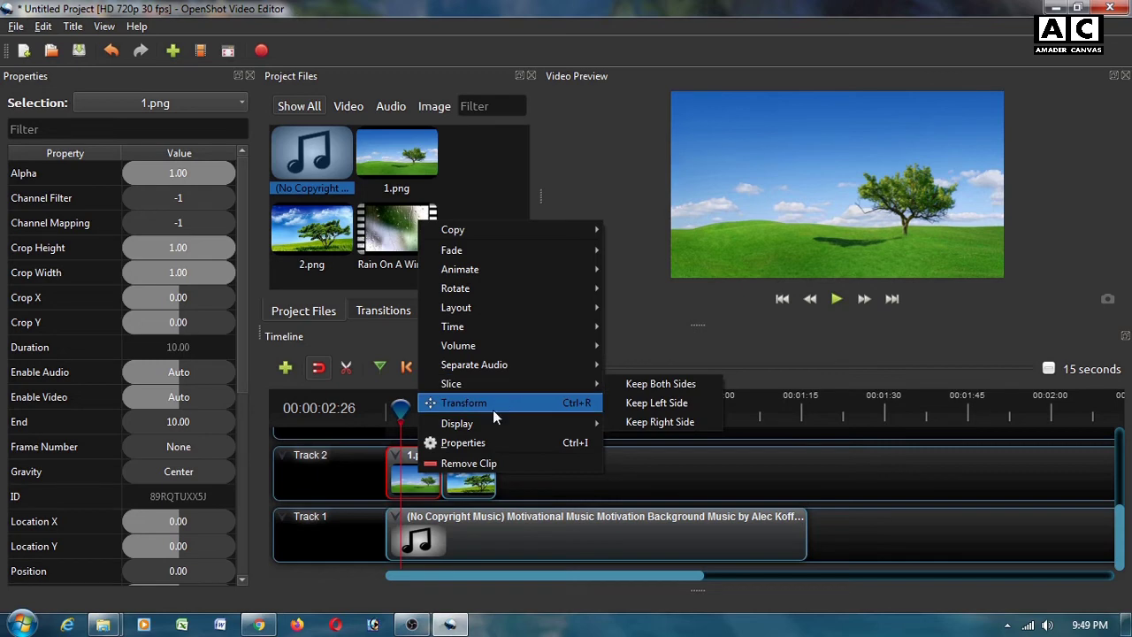
mouse_move(492, 430)
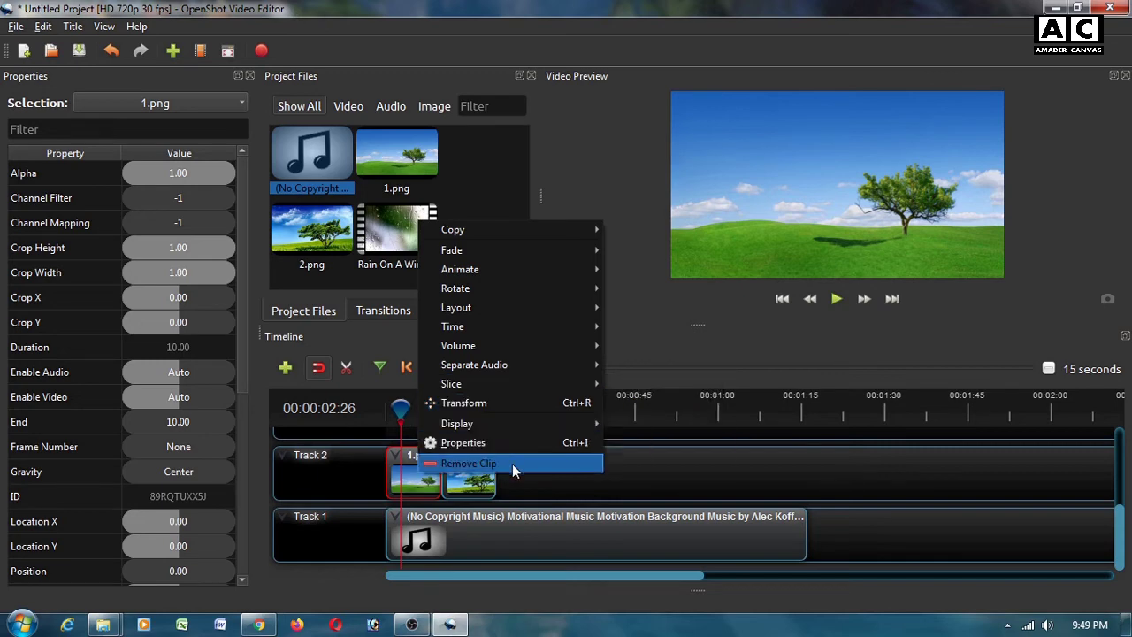
left_click(695, 475)
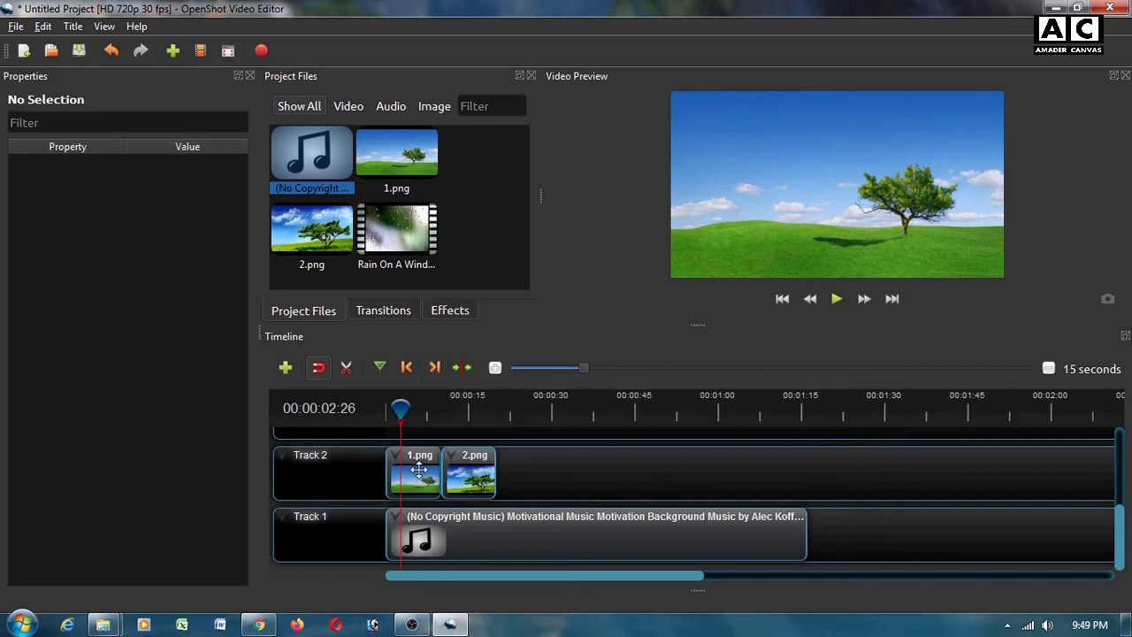
- Remove the 2.png clip from Track 2 and place 2.png from the project files directly after 1.png again
right_click(472, 482)
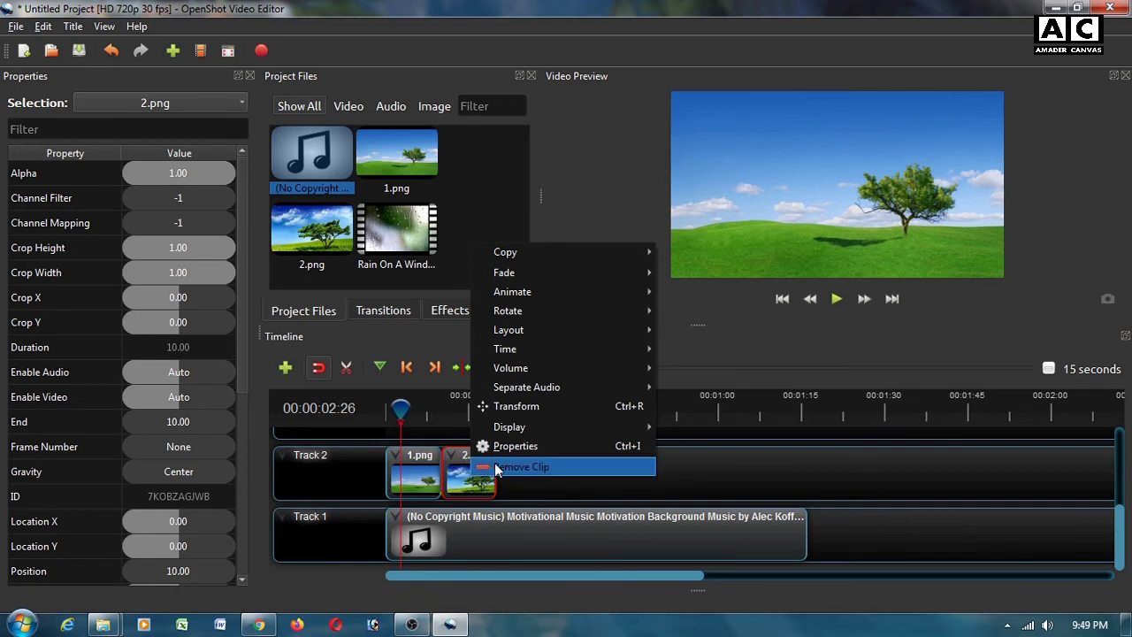
left_click(544, 467)
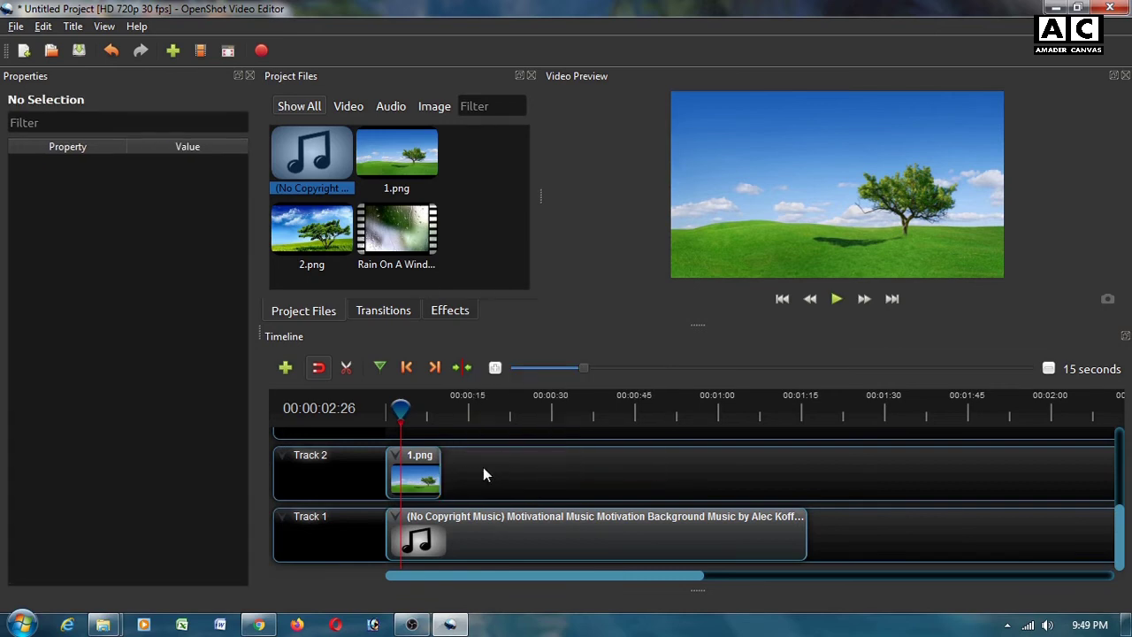
left_click_drag(287, 228, 466, 467)
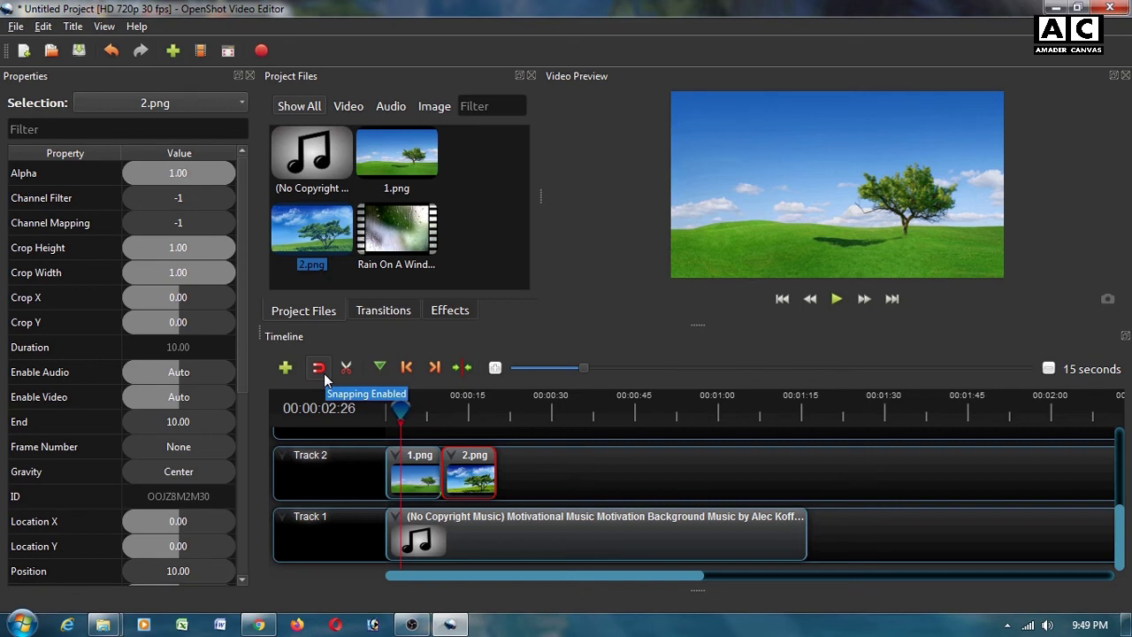
- Overlap 2.png with the end of 1.png, starting at about 7.13 seconds, and play through the crossfade
mouse_move(458, 474)
left_mouse_down()
mouse_move(518, 475)
mouse_move(475, 475)
left_mouse_up()
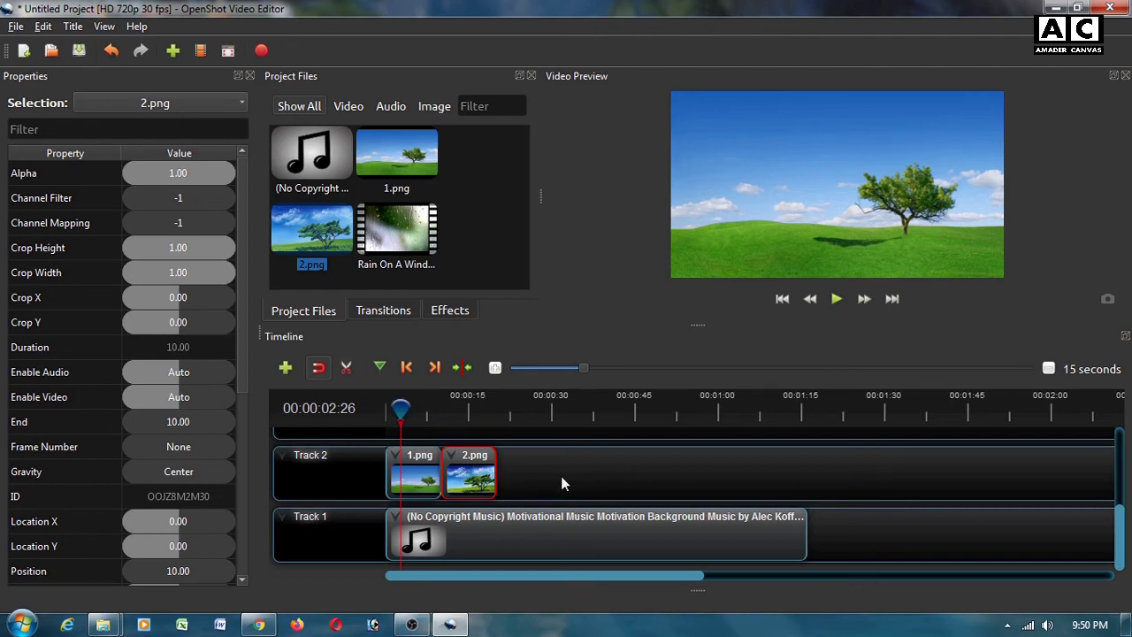
mouse_move(487, 477)
left_mouse_down()
mouse_move(512, 477)
mouse_move(466, 485)
left_mouse_up()
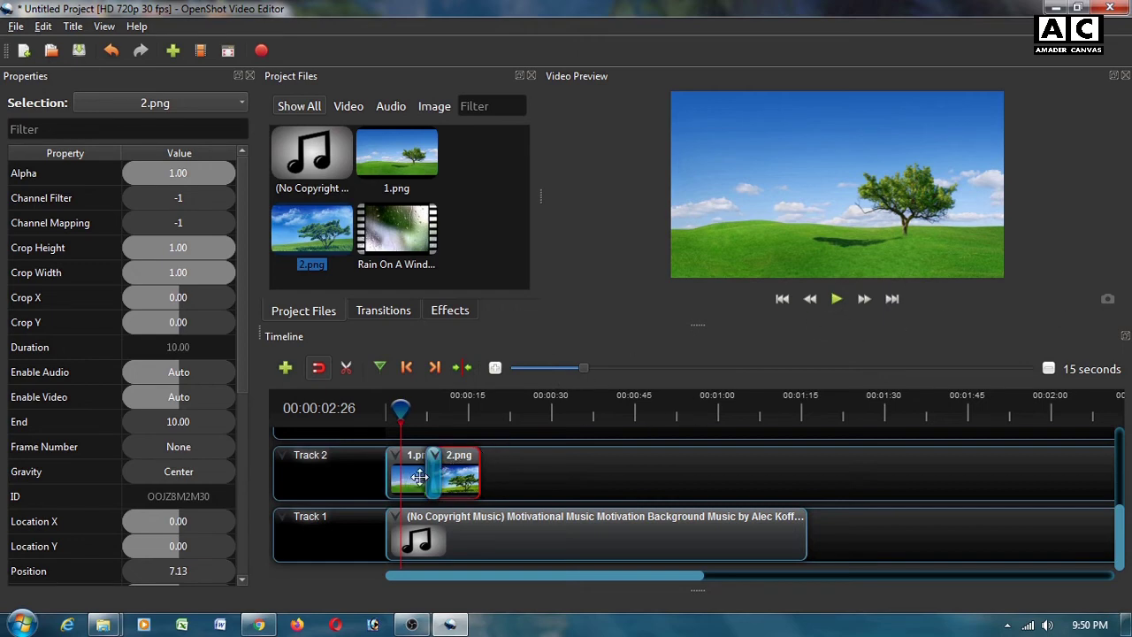
left_click(836, 299)
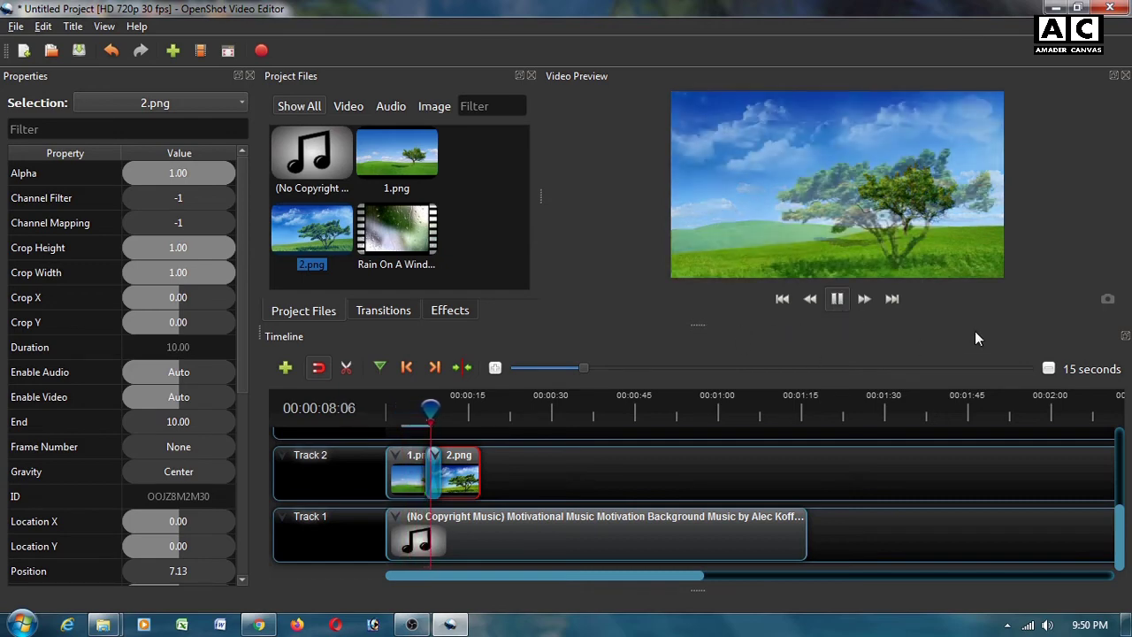
left_click(837, 300)
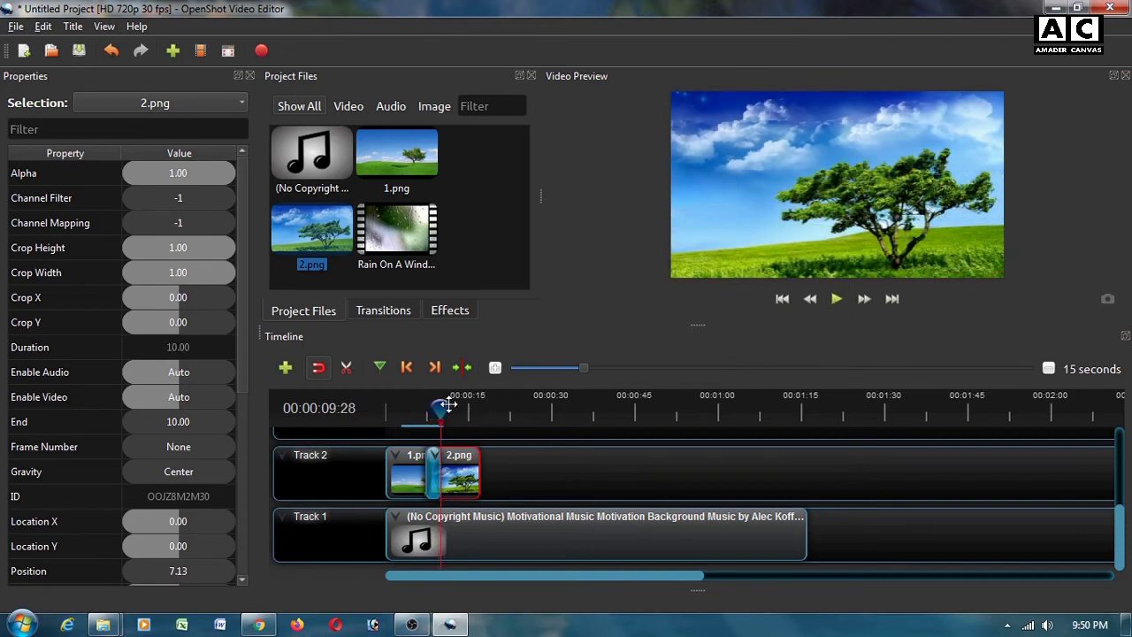
- Move 2.png earlier to about 5.43 seconds to lengthen the overlap, and play it from the beginning in a temporarily enlarged preview
left_click_drag(469, 477, 460, 478)
left_click_drag(433, 407, 387, 407)
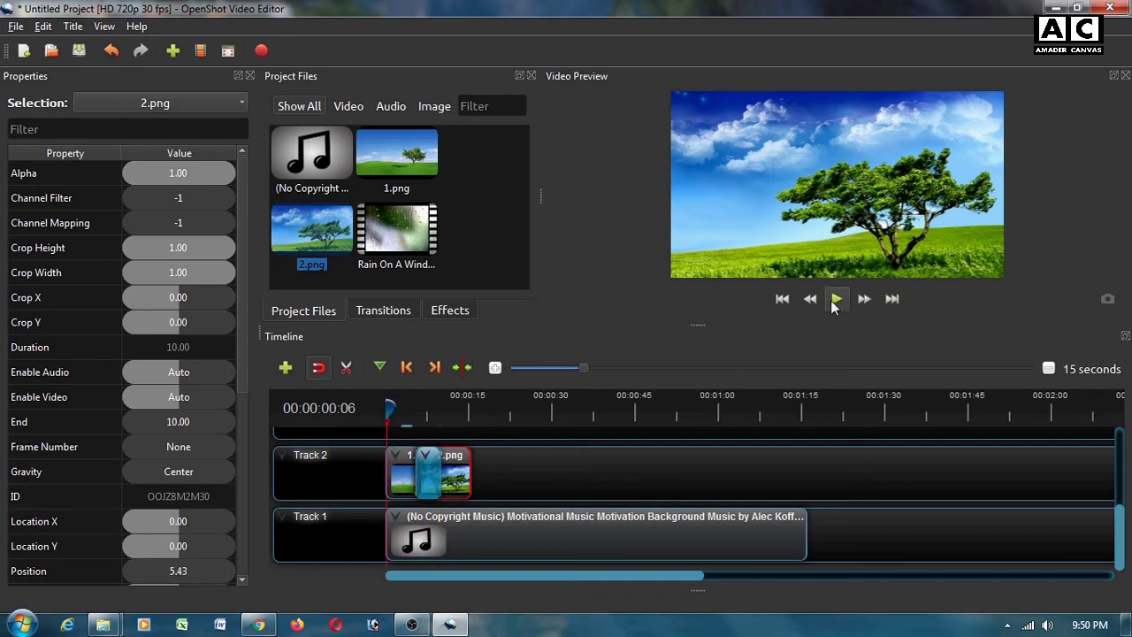
left_click(831, 300)
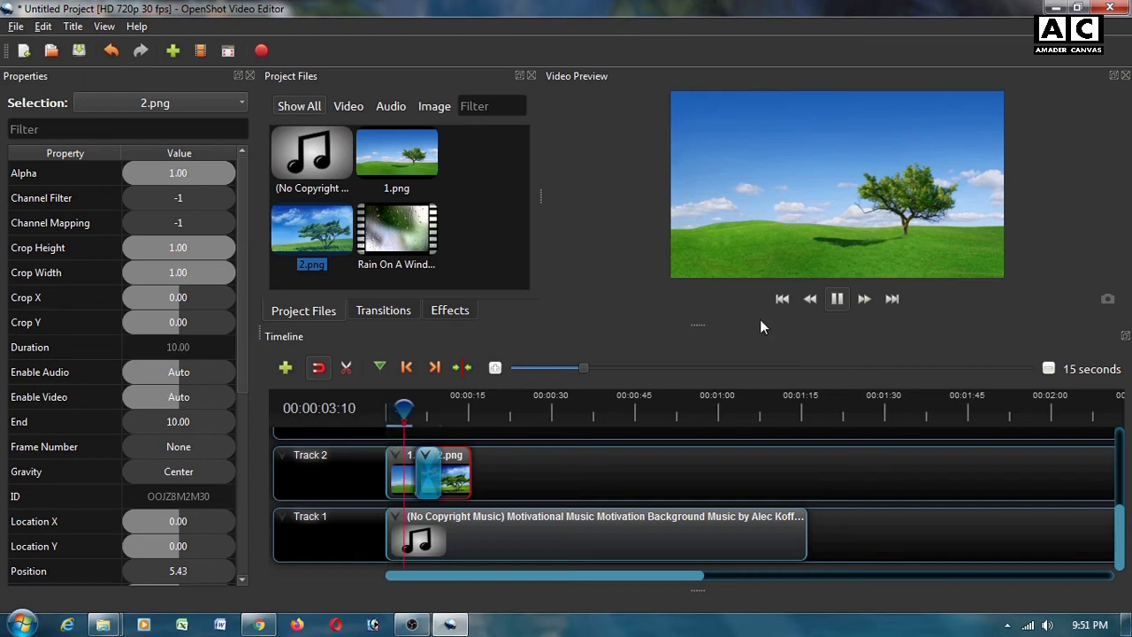
left_click_drag(694, 324, 705, 447)
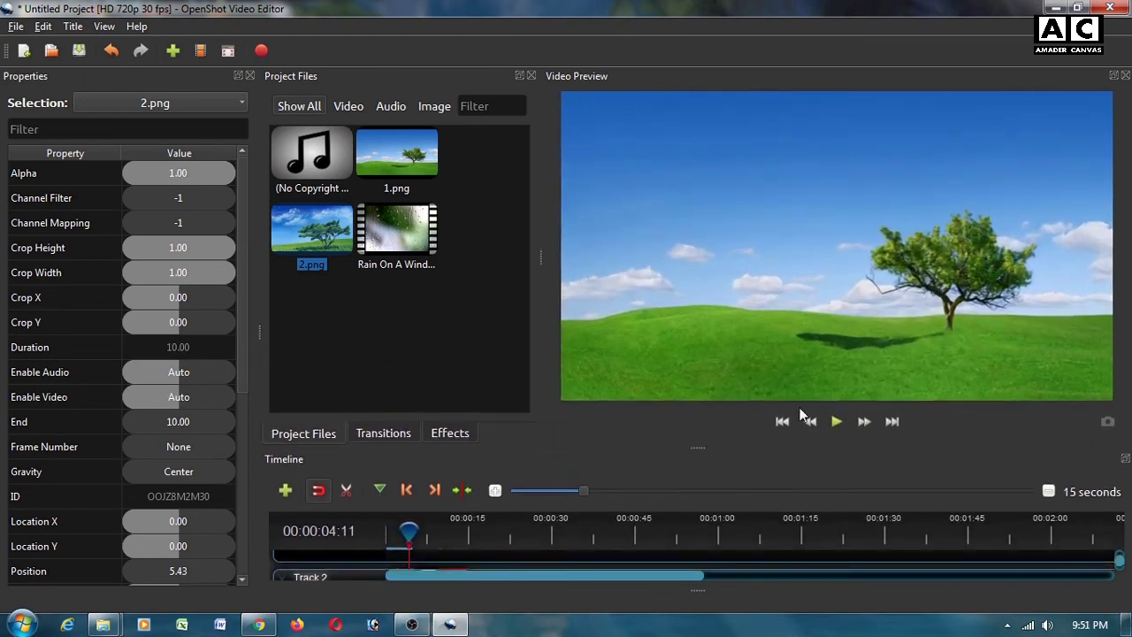
left_click(835, 421)
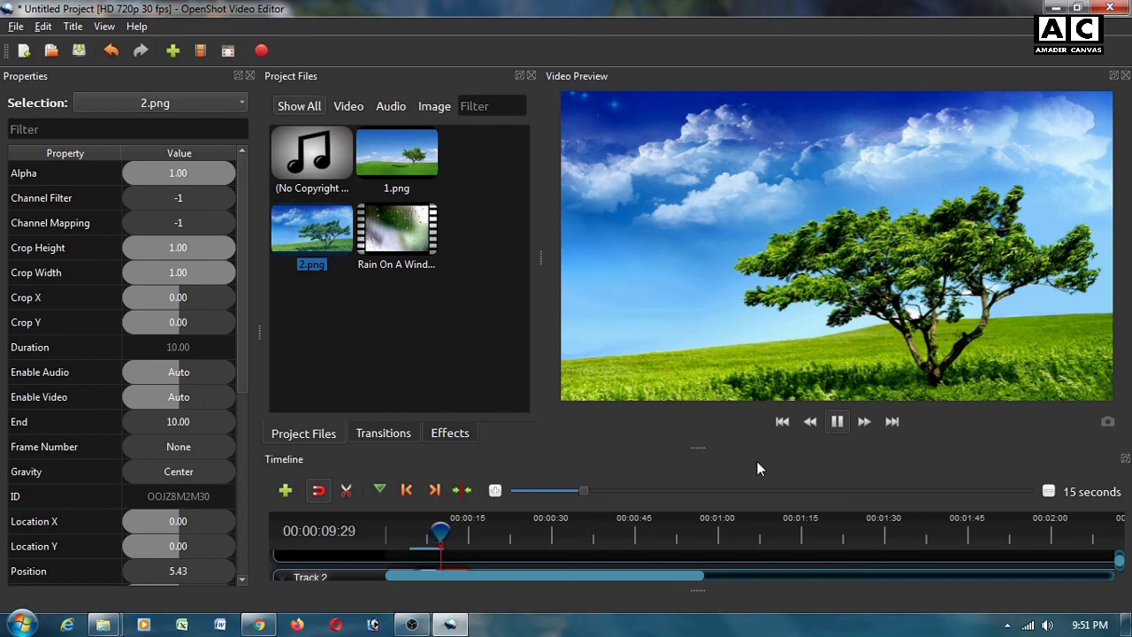
left_click(835, 422)
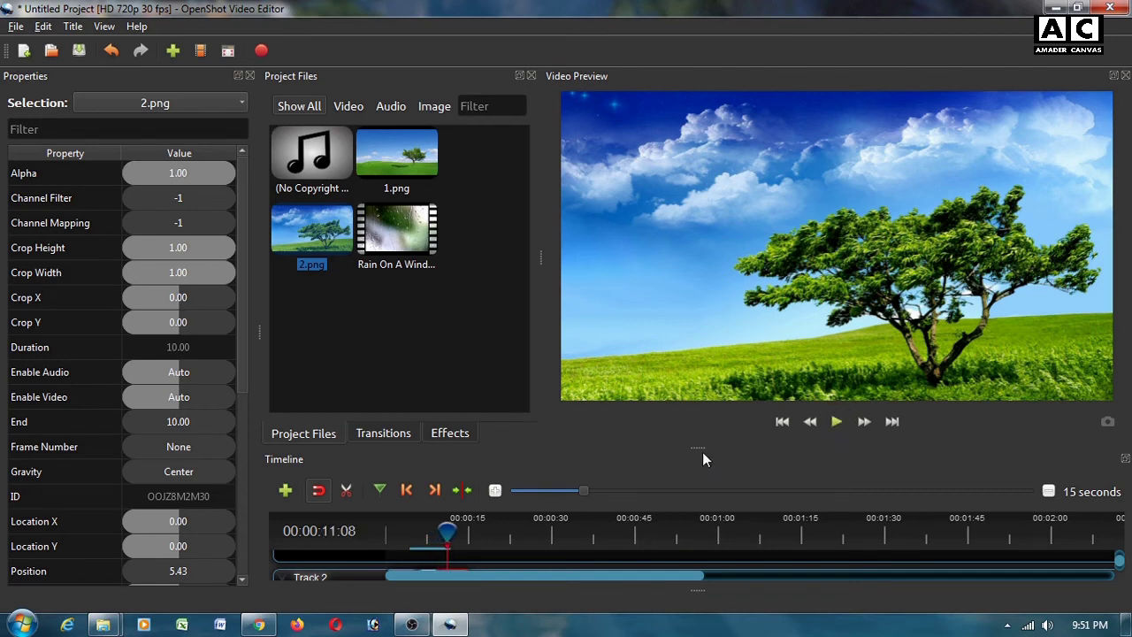
left_click_drag(702, 447, 705, 341)
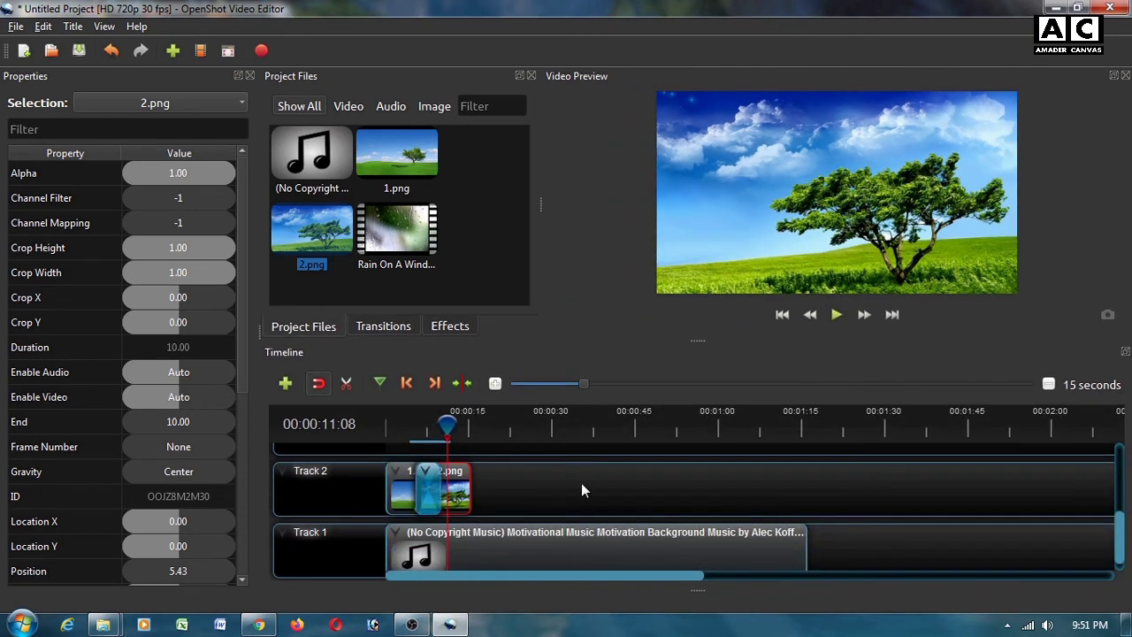
- Delete the fade transition between the two images and move 2.png back to directly after 1.png
left_click(427, 491)
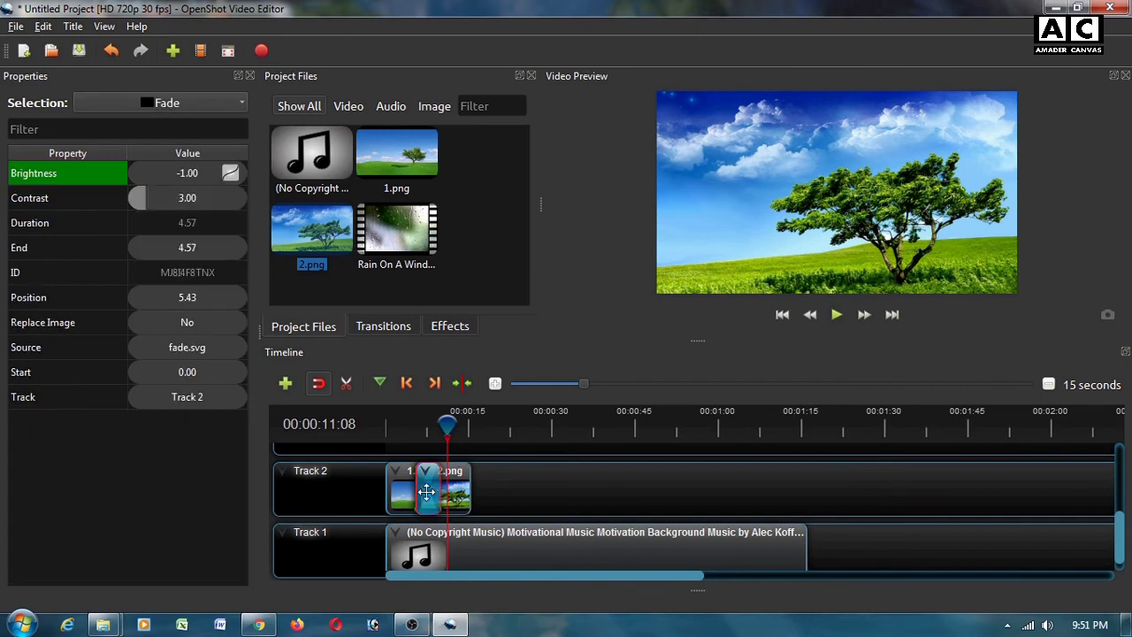
key("Delete")
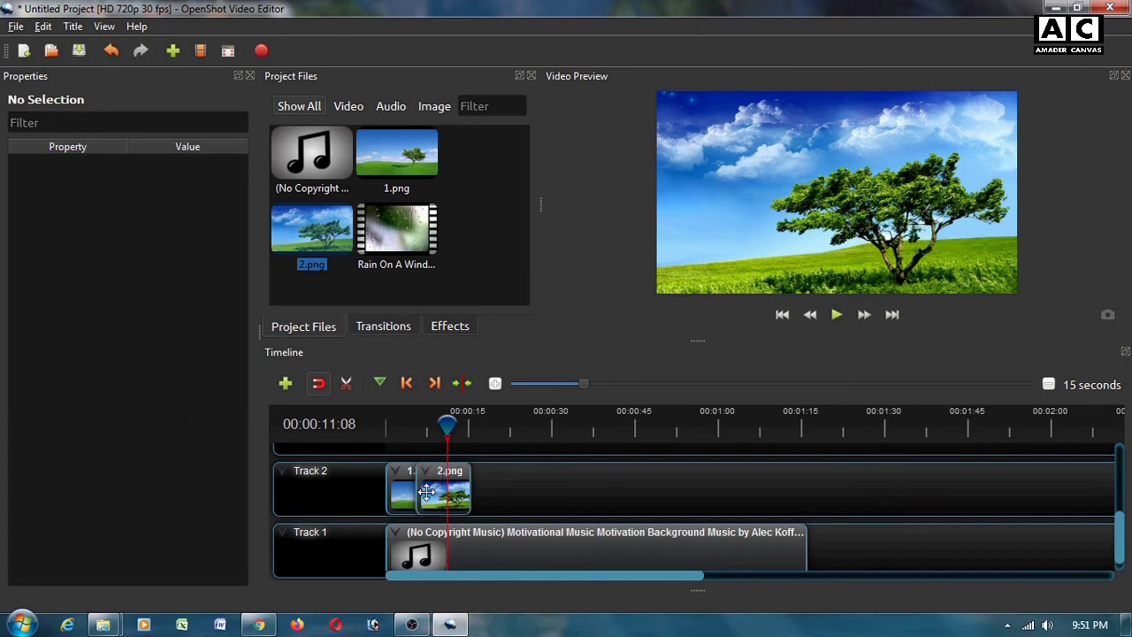
left_click_drag(426, 491, 454, 492)
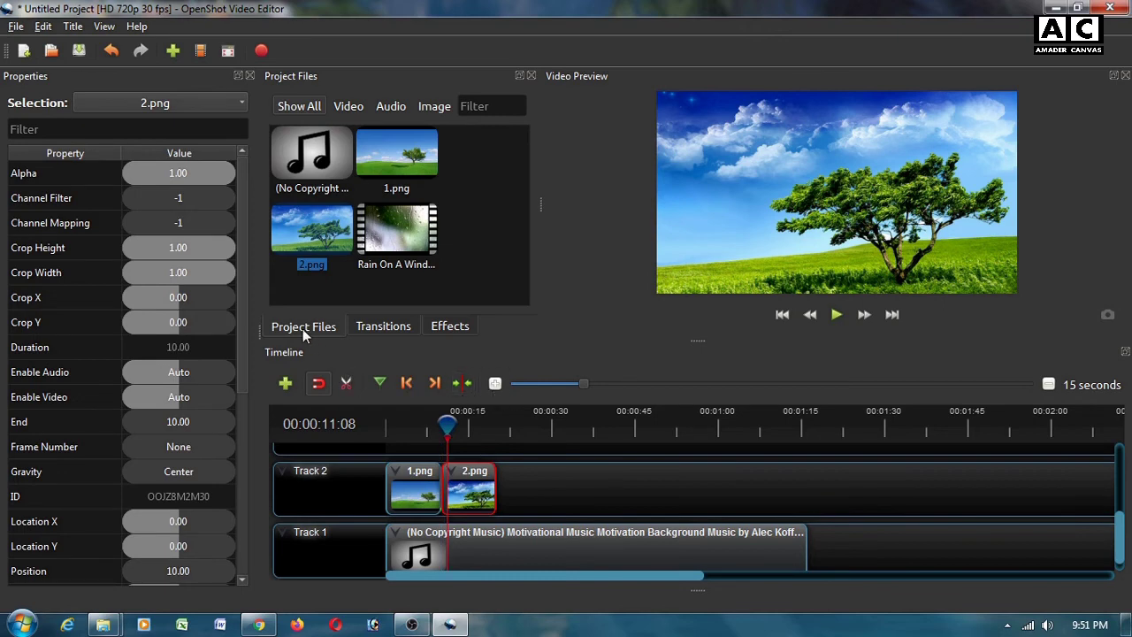
- Look through the library of available transitions, including the Board patterns, and return to the start of the list
left_click(390, 326)
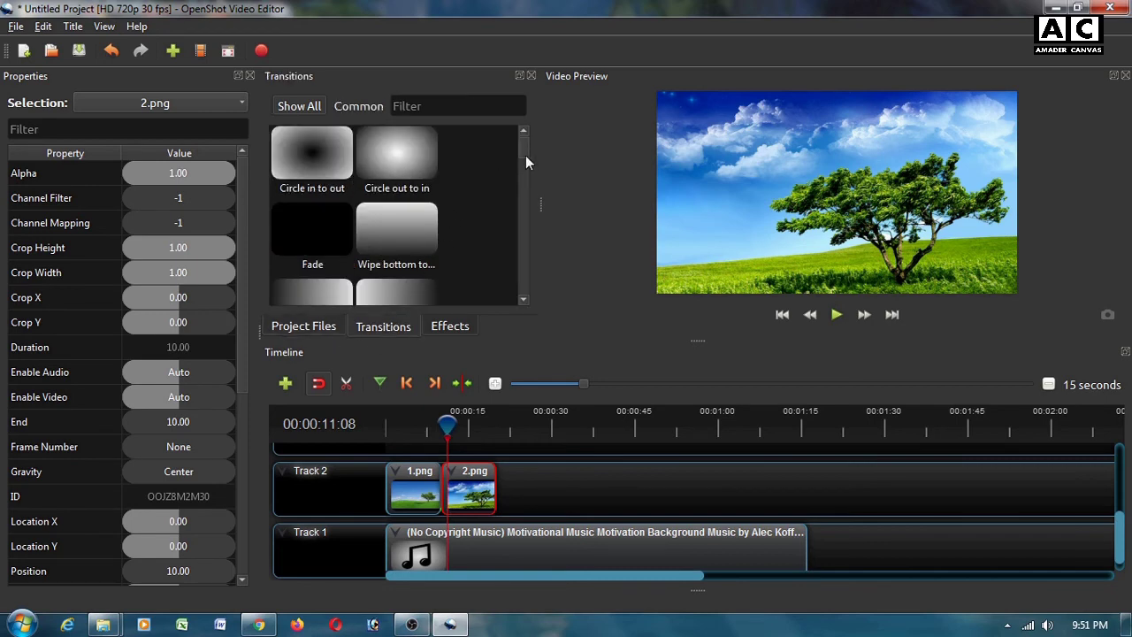
mouse_move(517, 152)
left_mouse_down()
mouse_move(528, 291)
mouse_move(529, 162)
left_mouse_up()
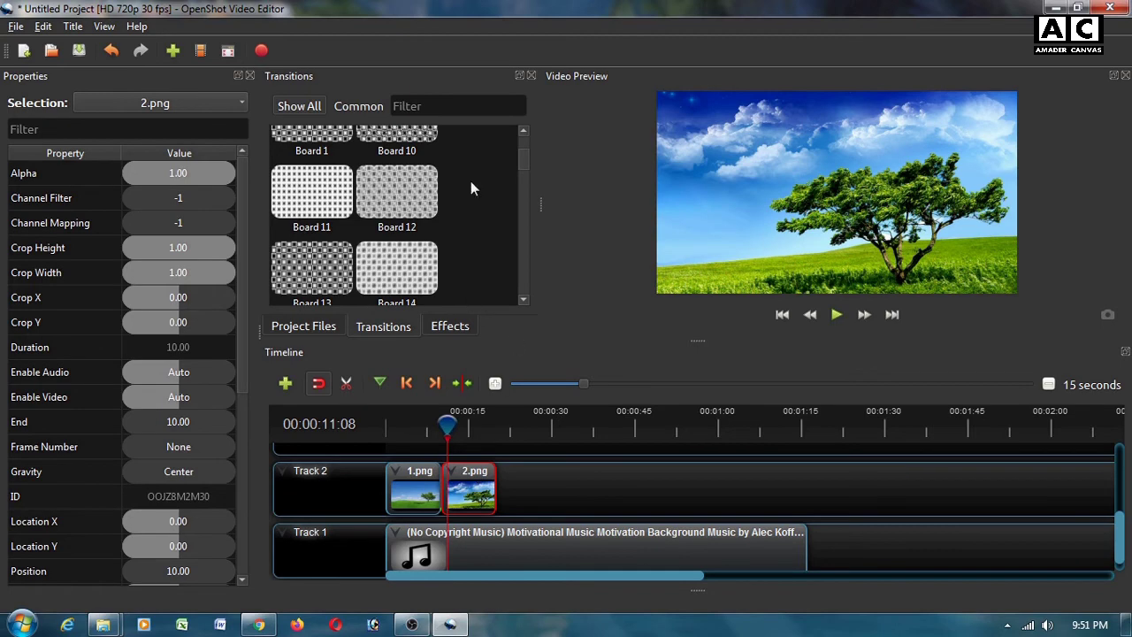
mouse_move(520, 154)
left_mouse_down()
mouse_move(530, 271)
mouse_move(536, 144)
left_mouse_up()
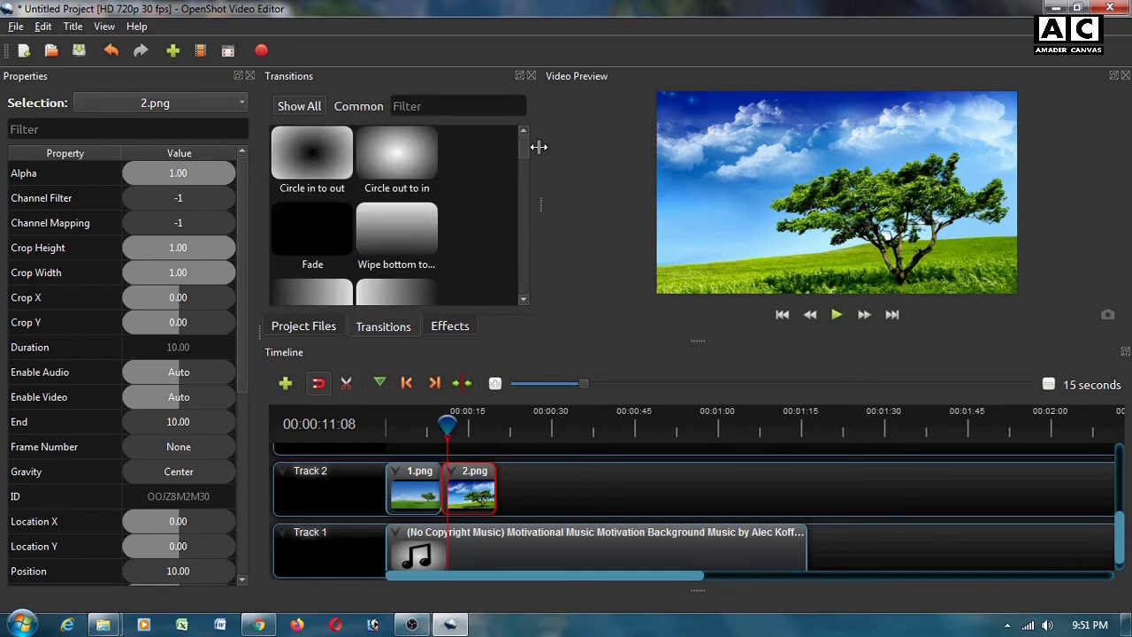
- Examine the available video effects from Bars and Blur down to the end of the list
left_click(456, 328)
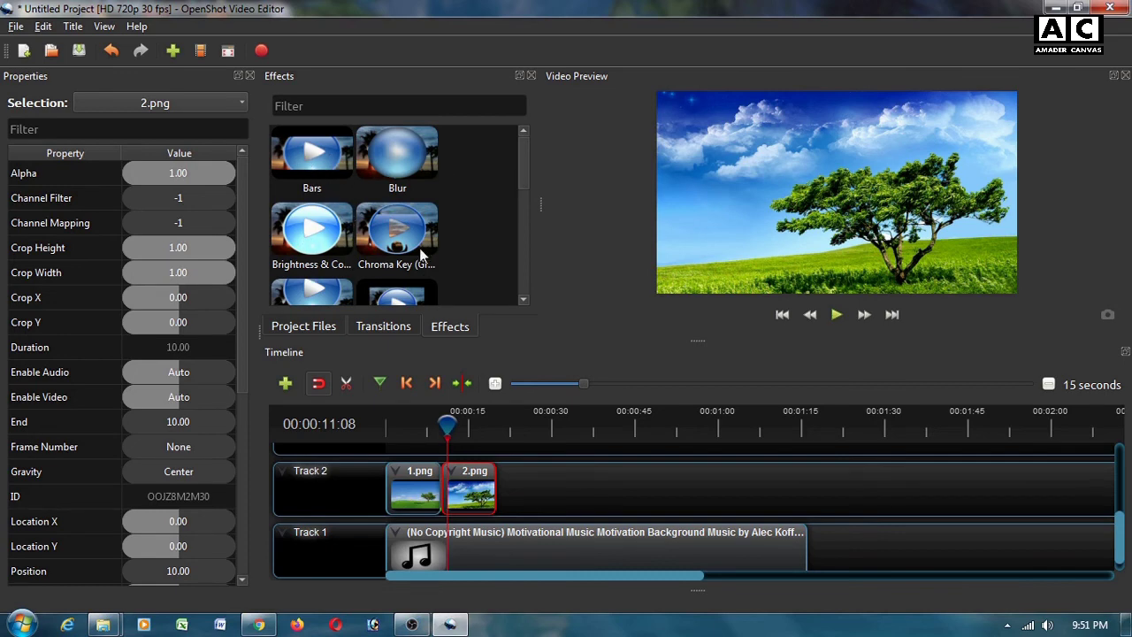
left_click_drag(525, 176, 523, 187)
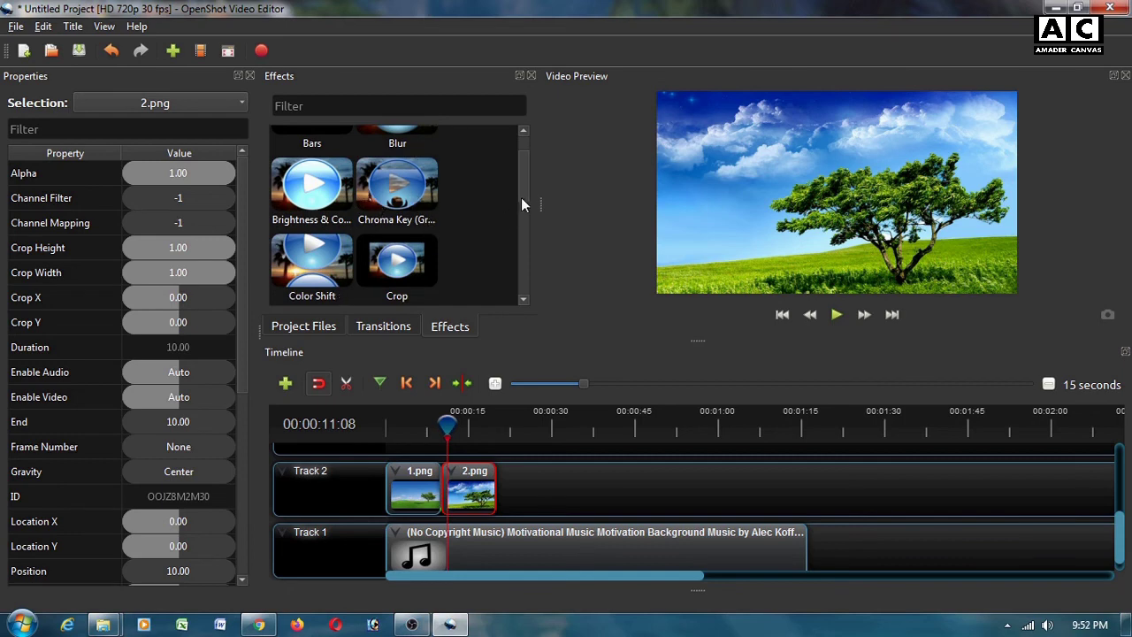
scroll(523, 200, "down", 2)
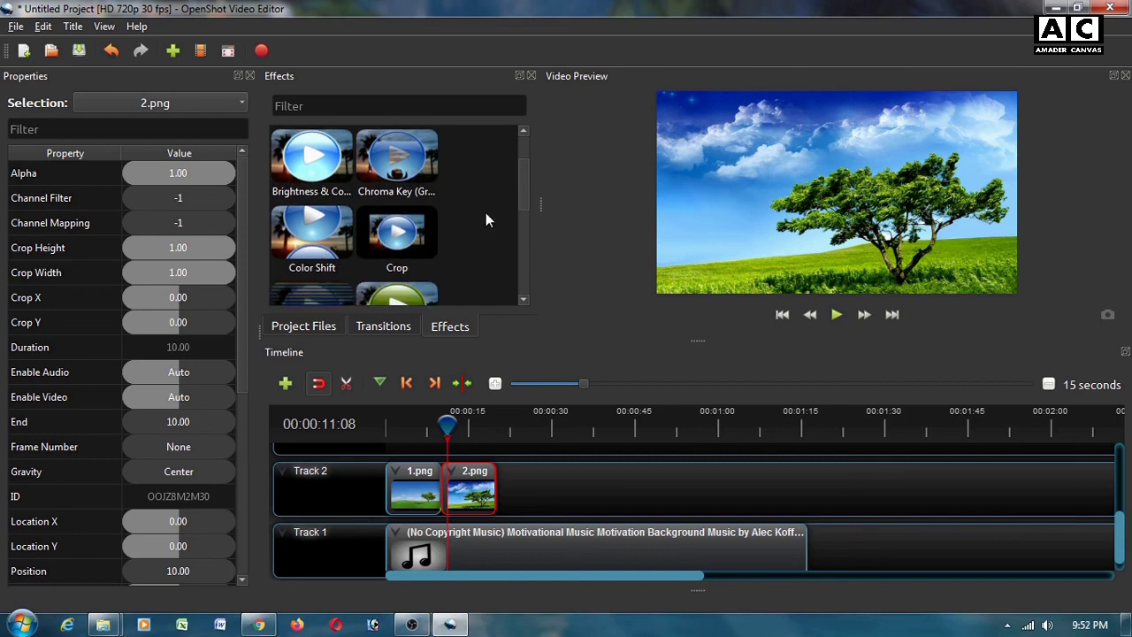
left_click_drag(523, 193, 526, 219)
scroll(525, 226, "down", 3)
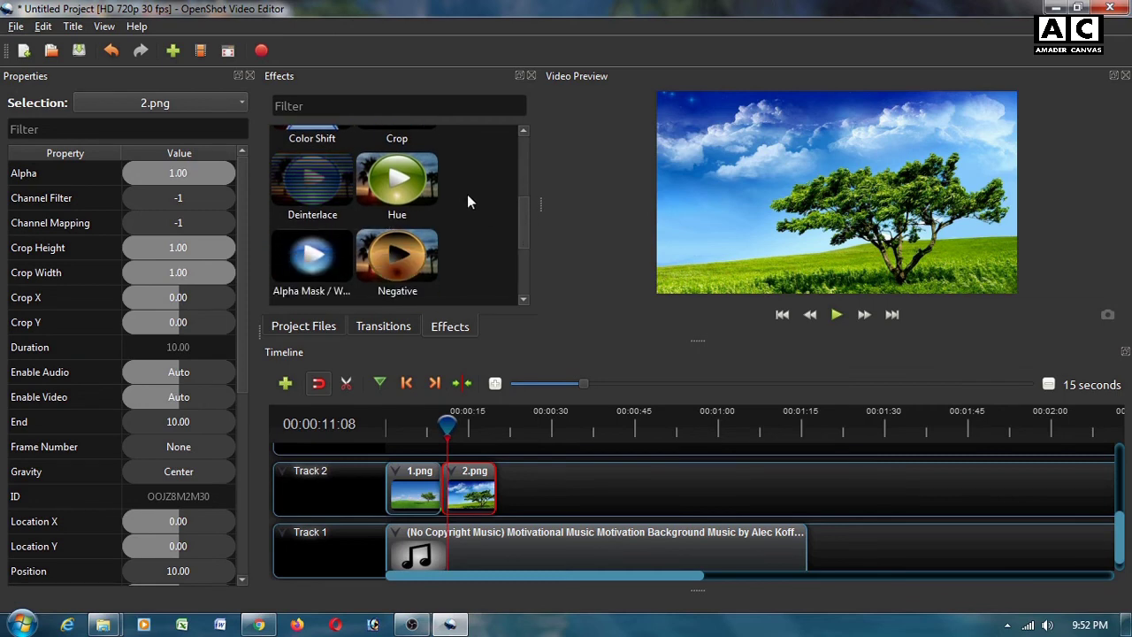
scroll(519, 228, "down", 3)
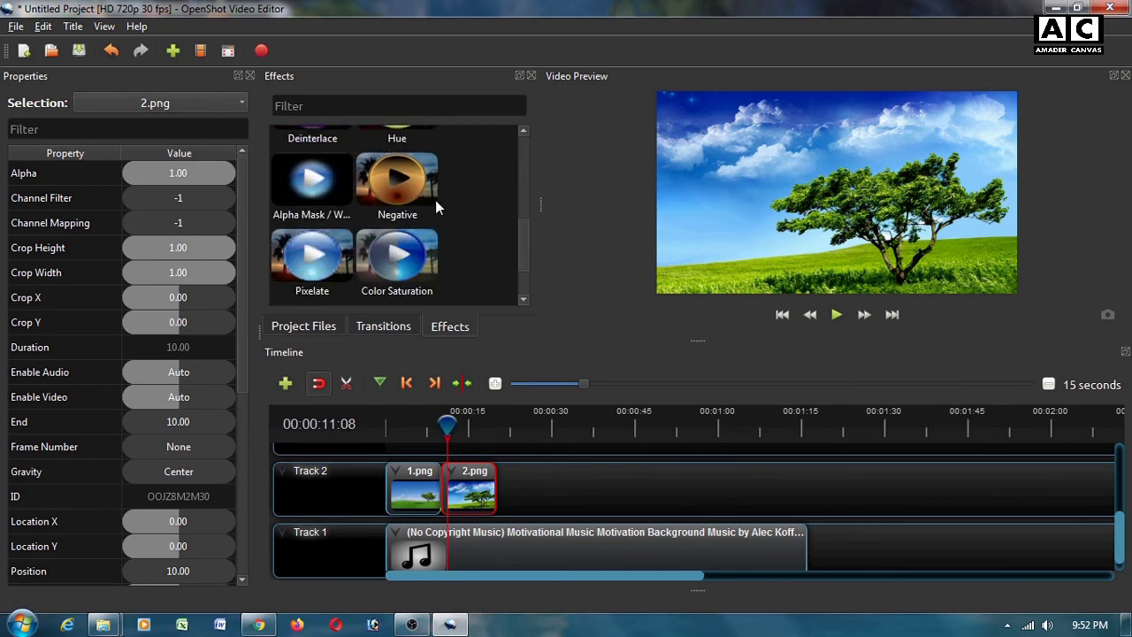
scroll(523, 264, "down", 3)
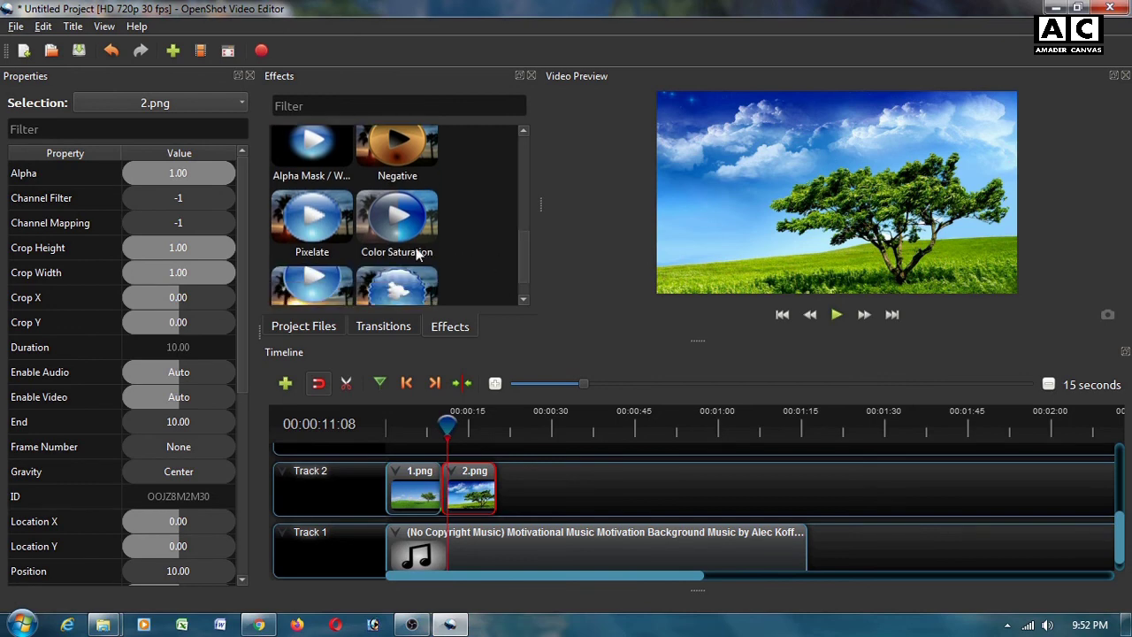
scroll(526, 260, "down", 3)
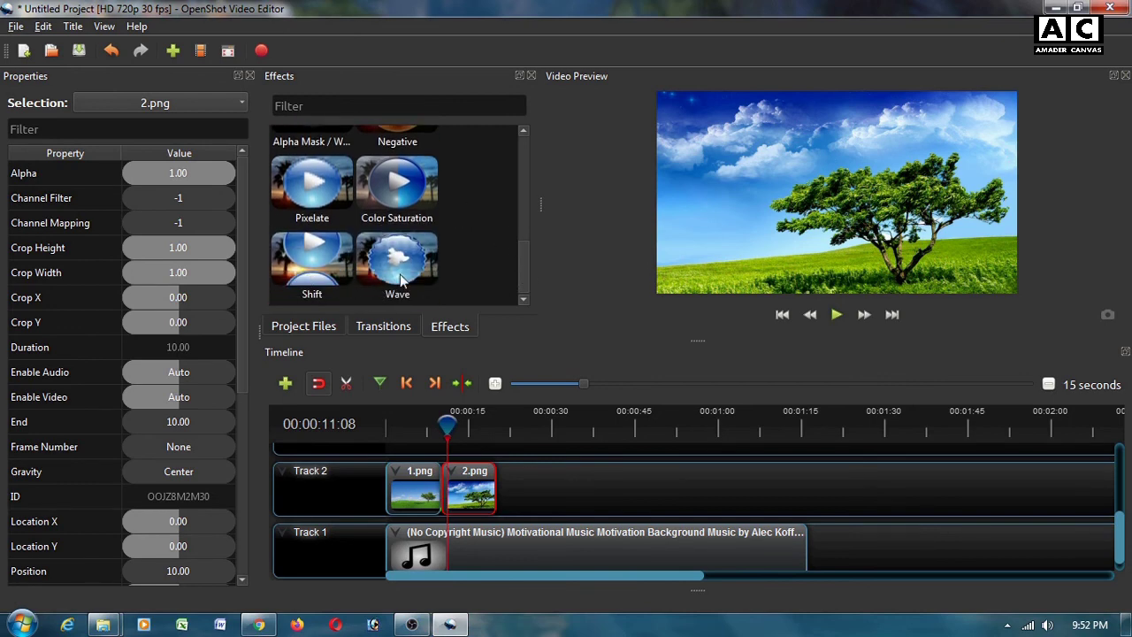
scroll(528, 276, "down", 1)
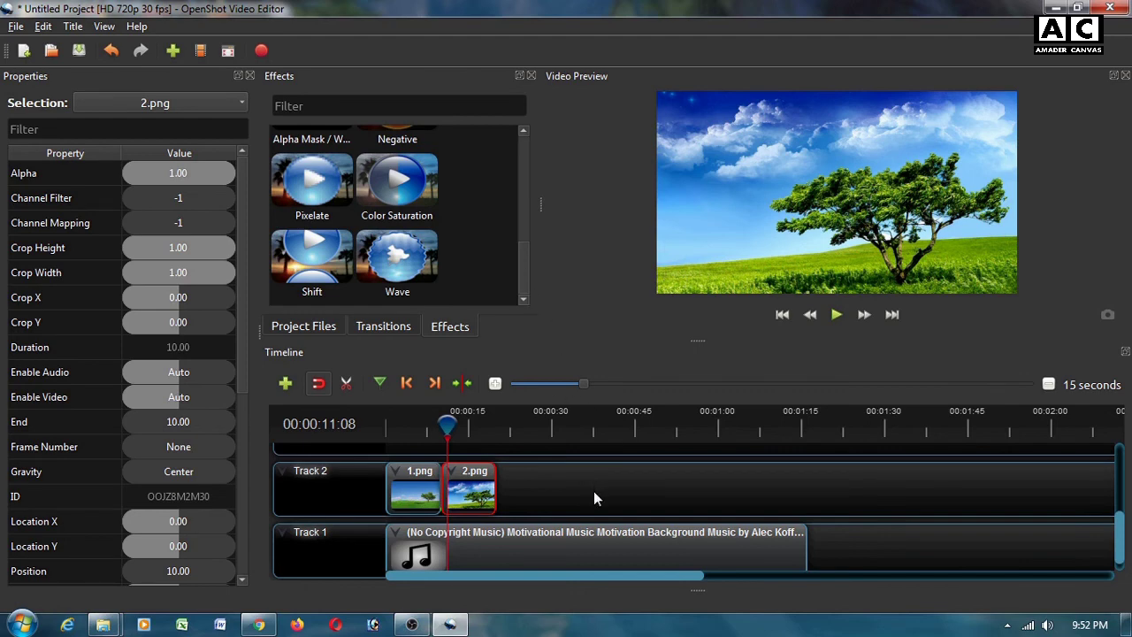
- Lengthen 1.png and 2.png on Track 2 to cover the whole music clip, and overlap them to form a transition
left_click(295, 334)
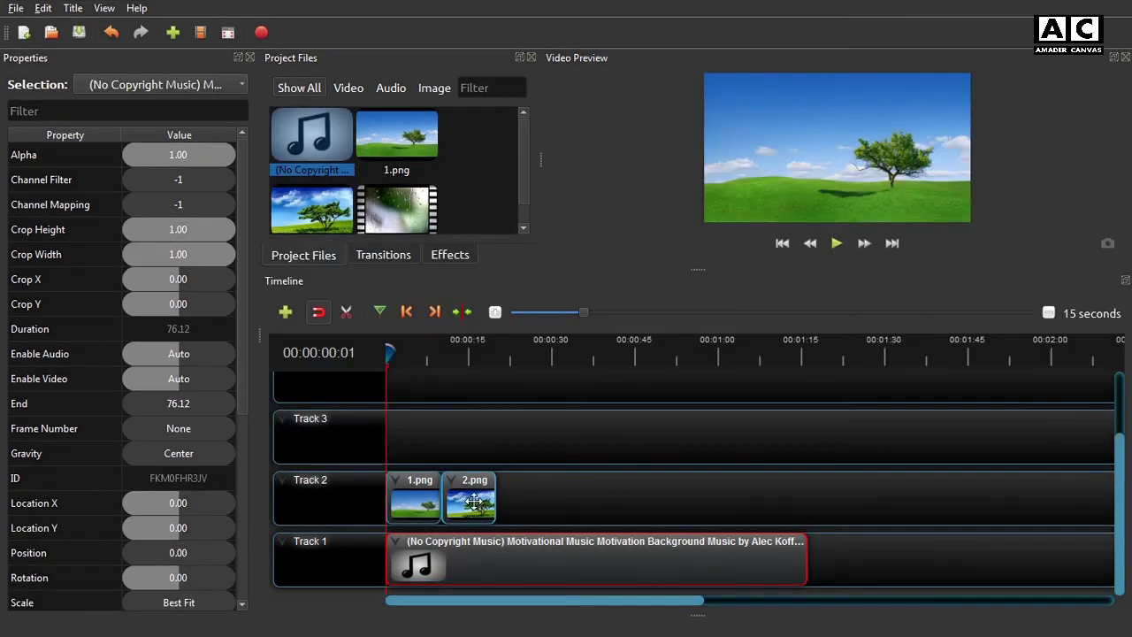
left_click_drag(473, 497, 615, 492)
left_click(422, 500)
left_click(444, 499)
left_click_drag(438, 495, 813, 503)
left_click(619, 500)
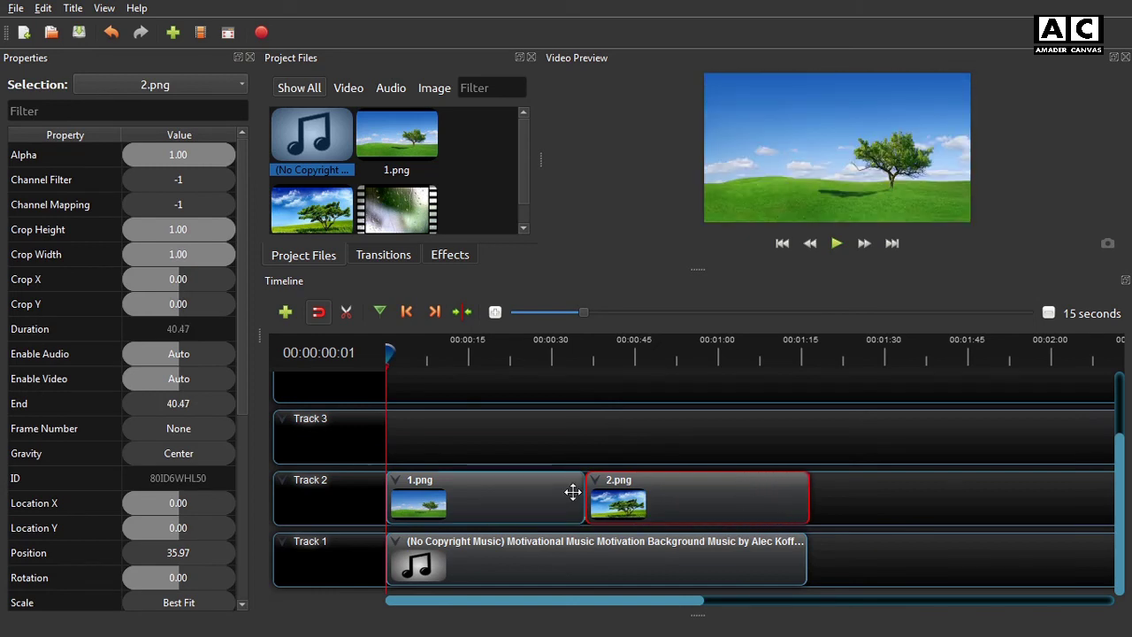
left_click_drag(590, 491, 730, 505)
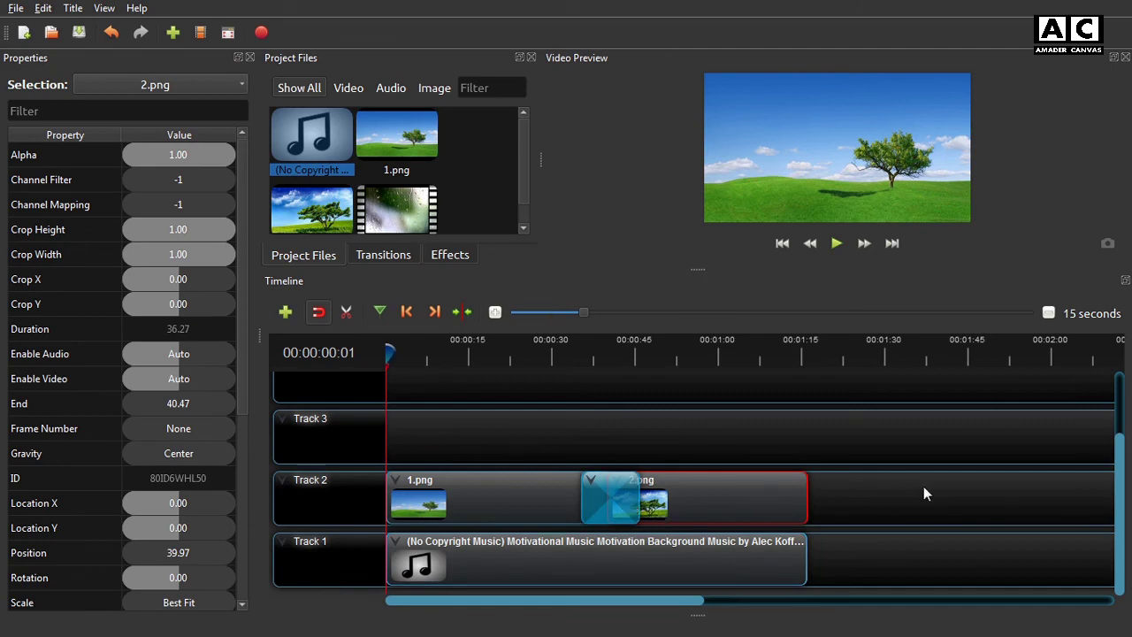
- Open the video export settings, name the output file Project 1 and set the quality to Low
left_click(262, 33)
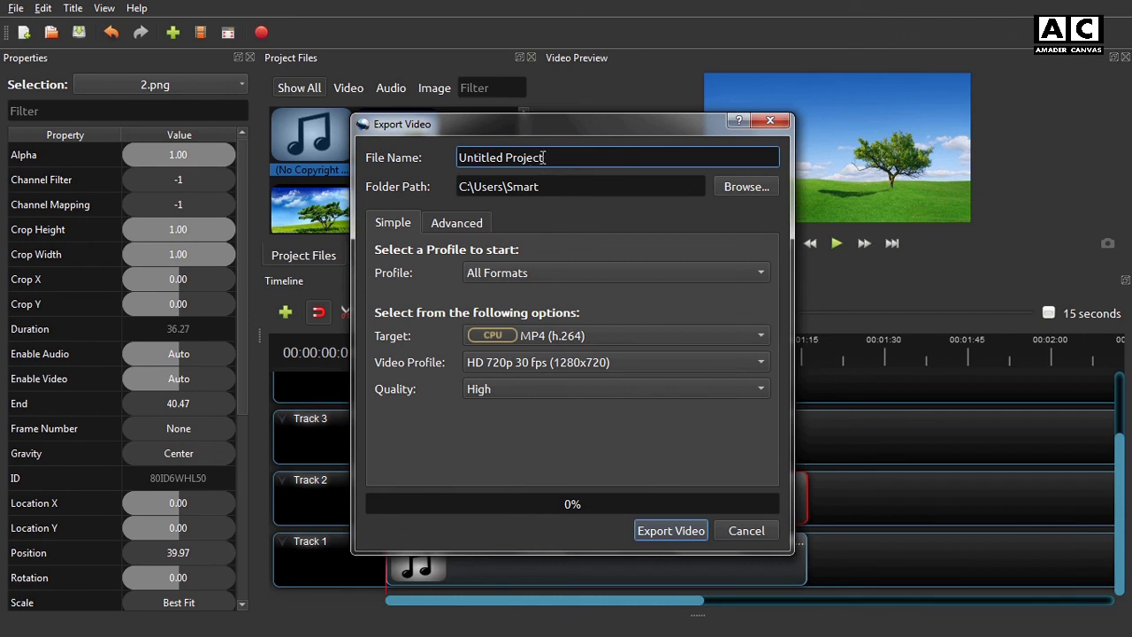
left_click_drag(552, 157, 462, 157)
left_click(509, 158)
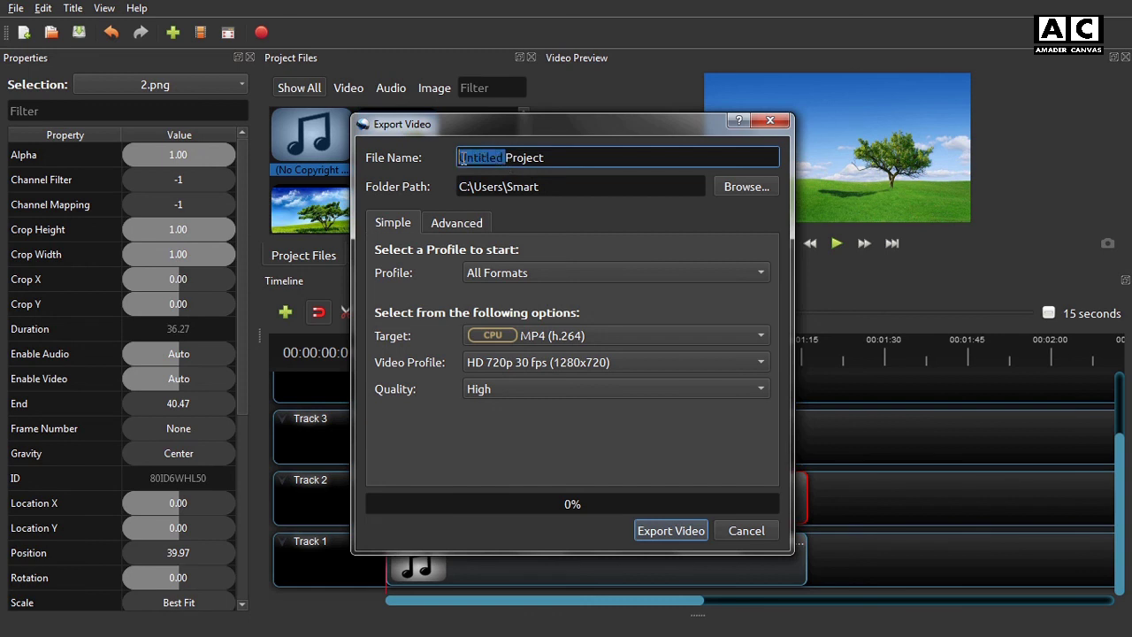
key("BackSpace")
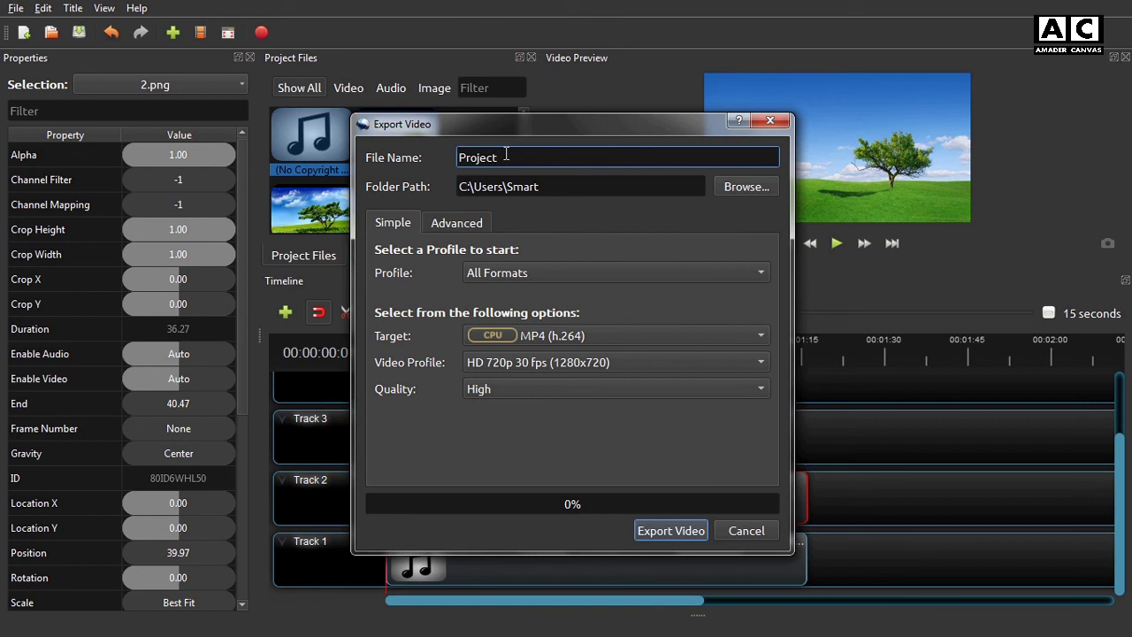
type("1")
left_click(504, 390)
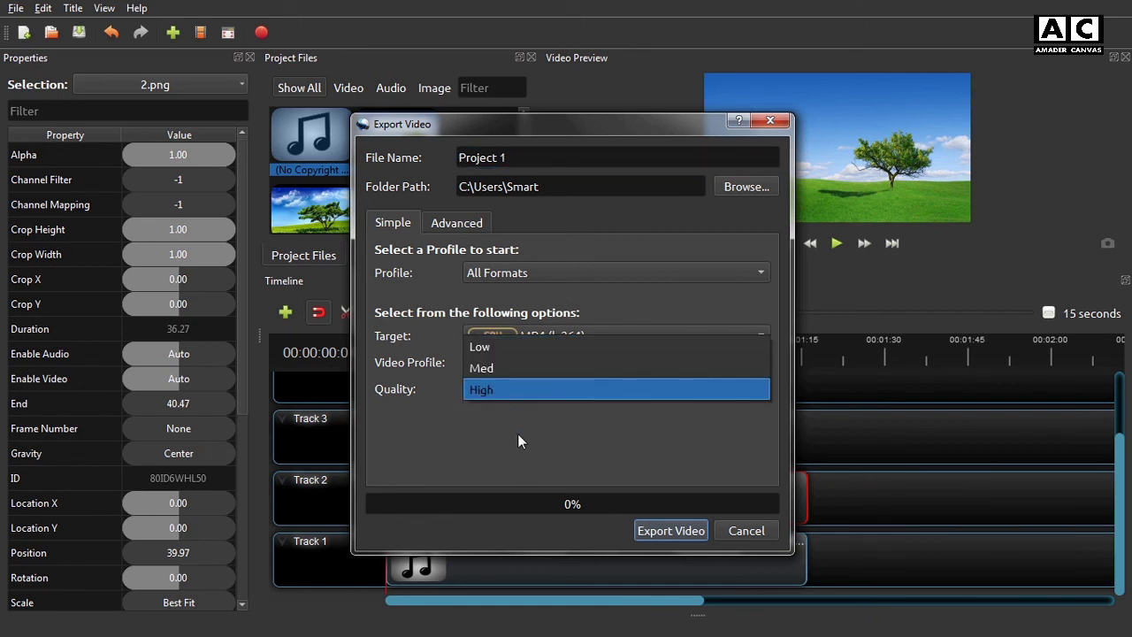
left_click(516, 349)
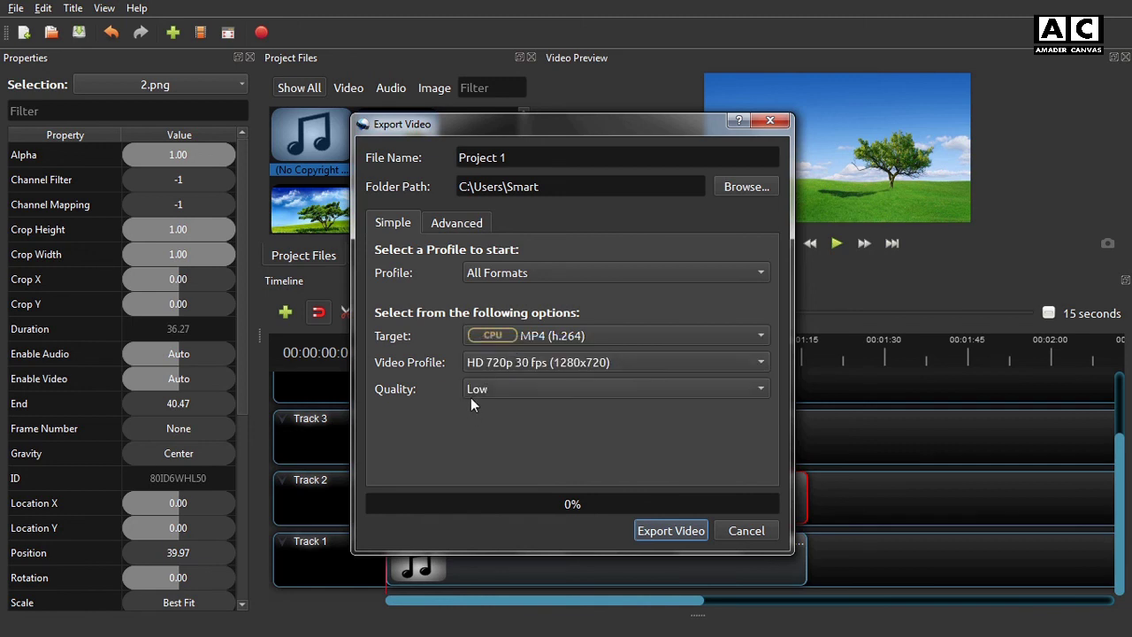
- Set the export's video bit rate to 2000 kb/s, export the video and close the finished export
left_click(457, 222)
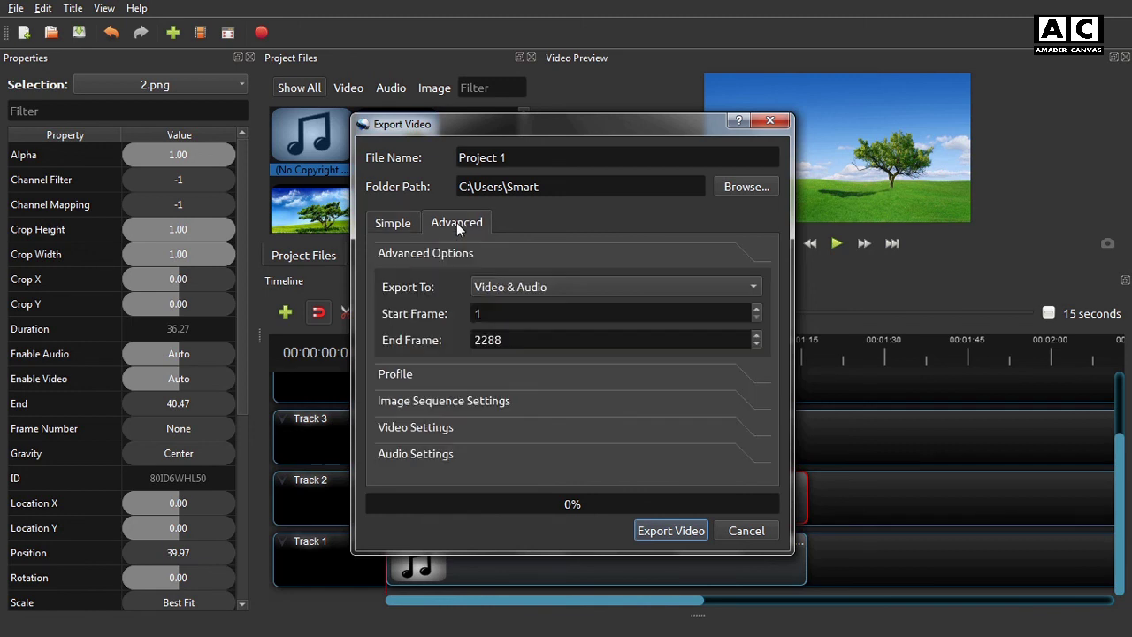
left_click(433, 427)
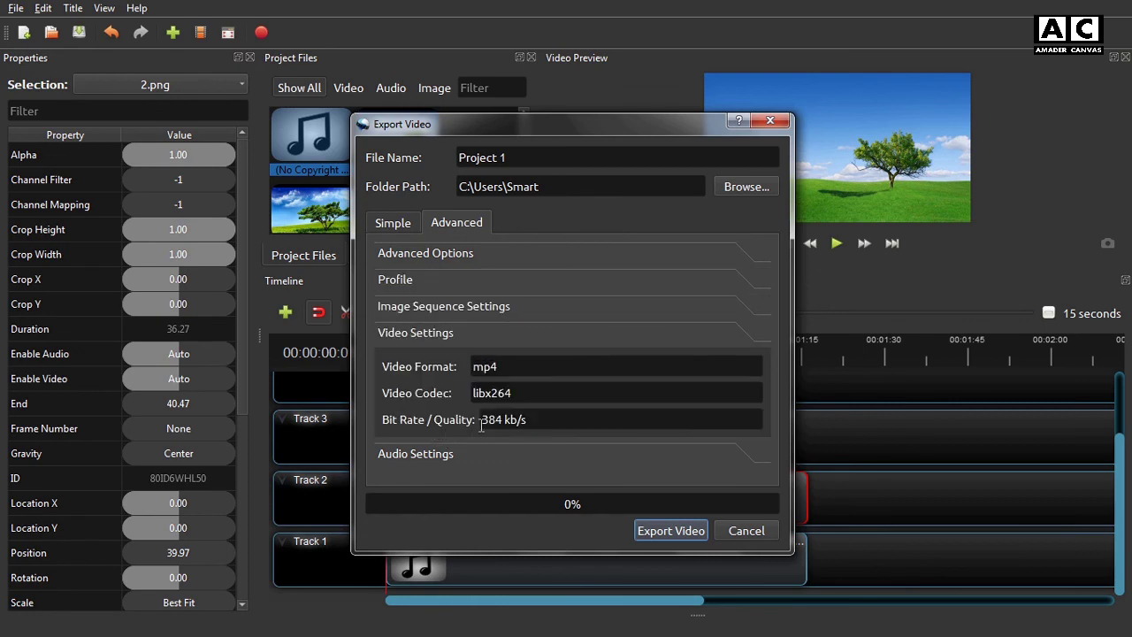
left_click_drag(502, 419, 475, 419)
type("2000")
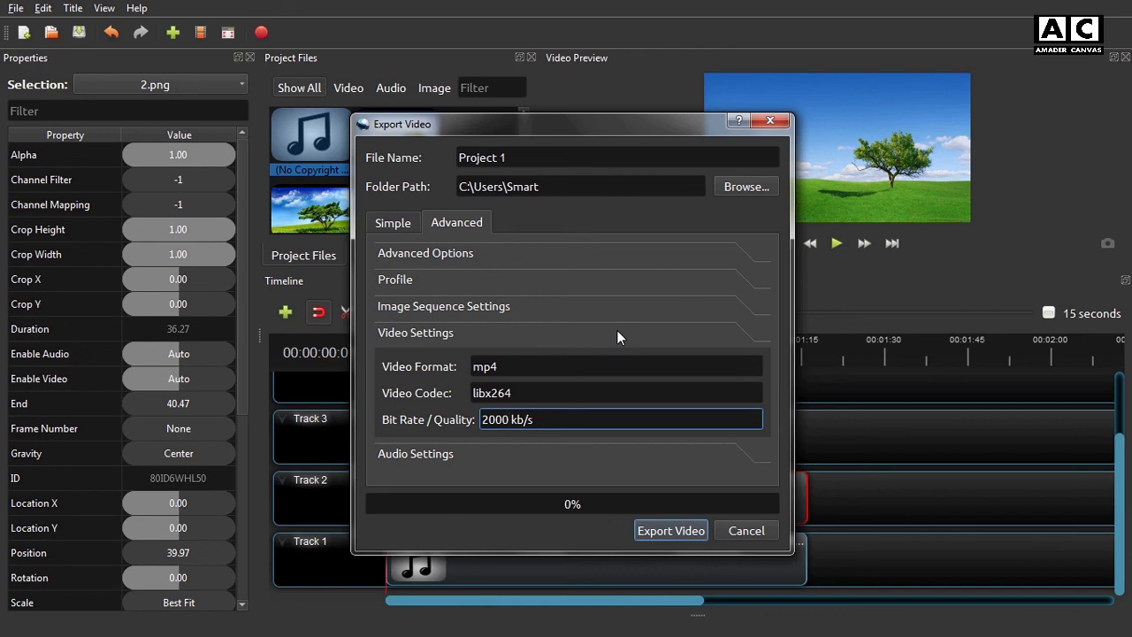
left_click(670, 531)
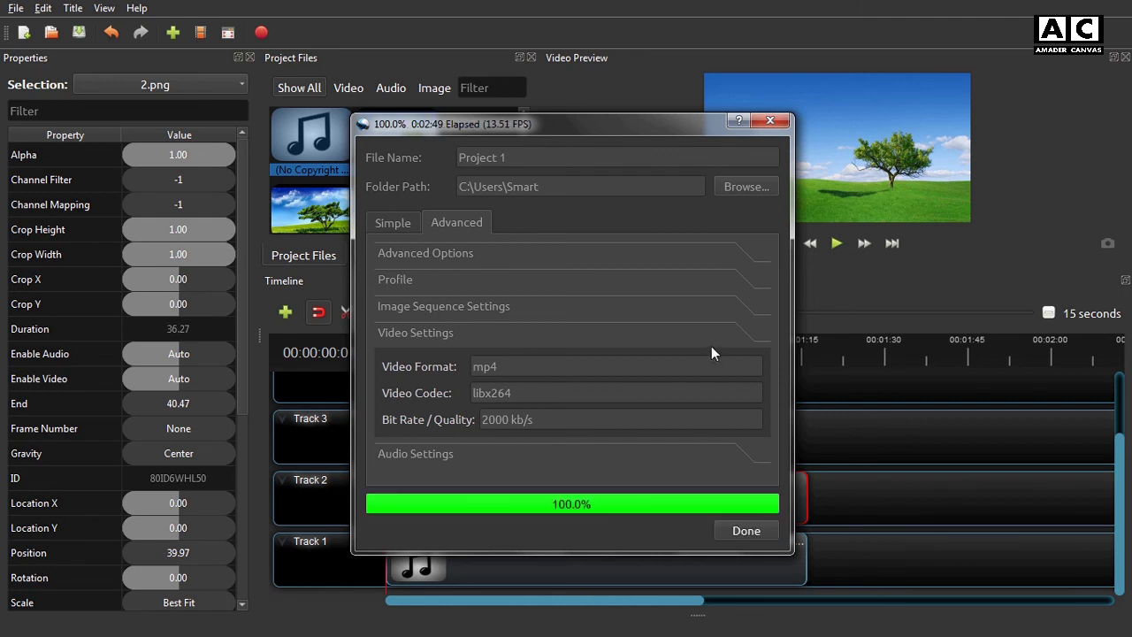
left_click(746, 531)
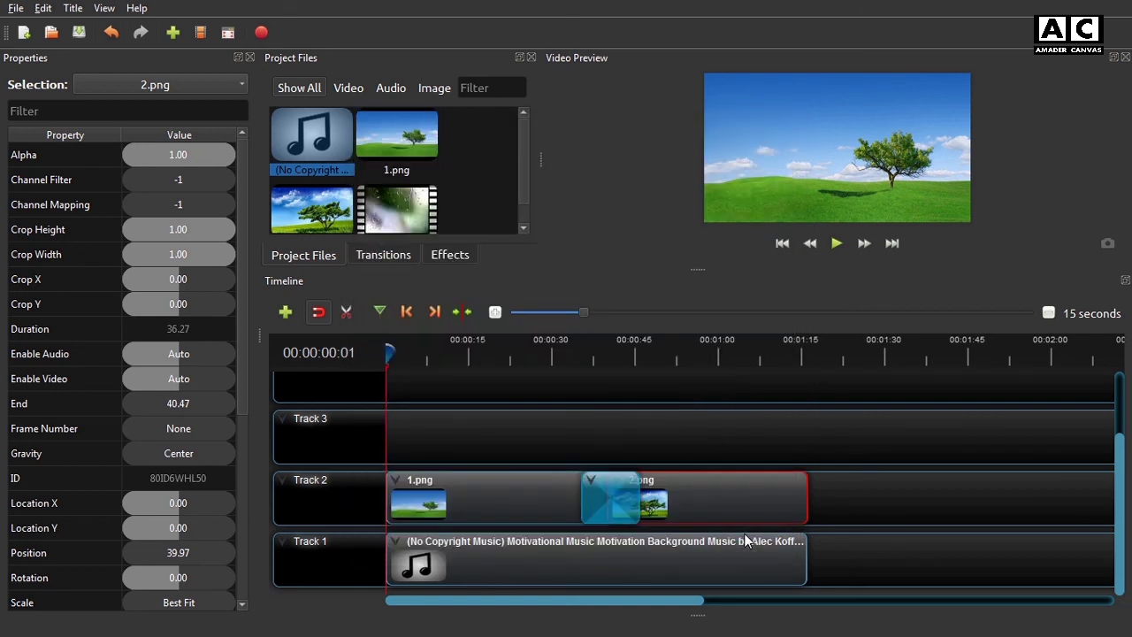